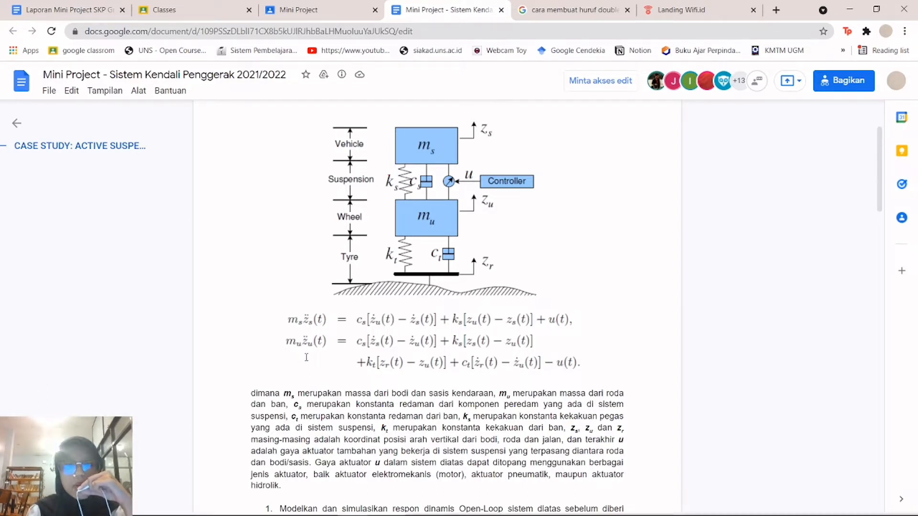
Step: Review the suspension equations and the assumed mass, damping and stiffness parameters for question 1 in the project brief
{"action": "scroll", "coordinate": [572, 367], "scroll_direction": "down", "scroll_amount": 1}
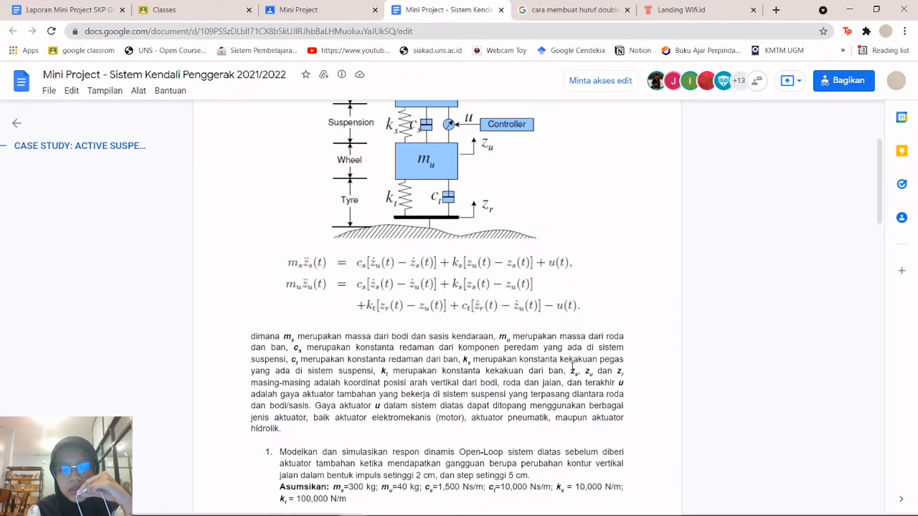
{"action": "scroll", "coordinate": [572, 367], "scroll_direction": "down", "scroll_amount": 1}
{"action": "scroll", "coordinate": [572, 368], "scroll_direction": "down", "scroll_amount": 1}
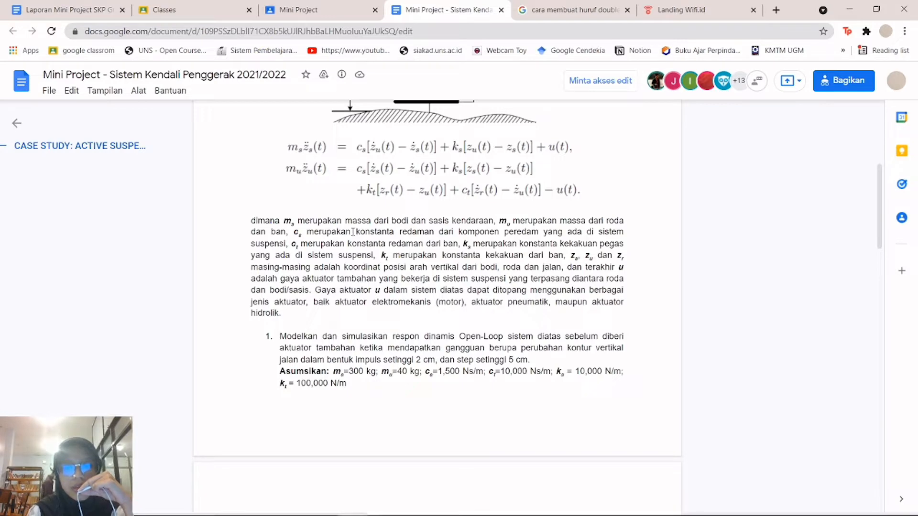
{"action": "scroll", "coordinate": [375, 386], "scroll_direction": "up", "scroll_amount": 2}
{"action": "scroll", "coordinate": [418, 302], "scroll_direction": "down", "scroll_amount": 3}
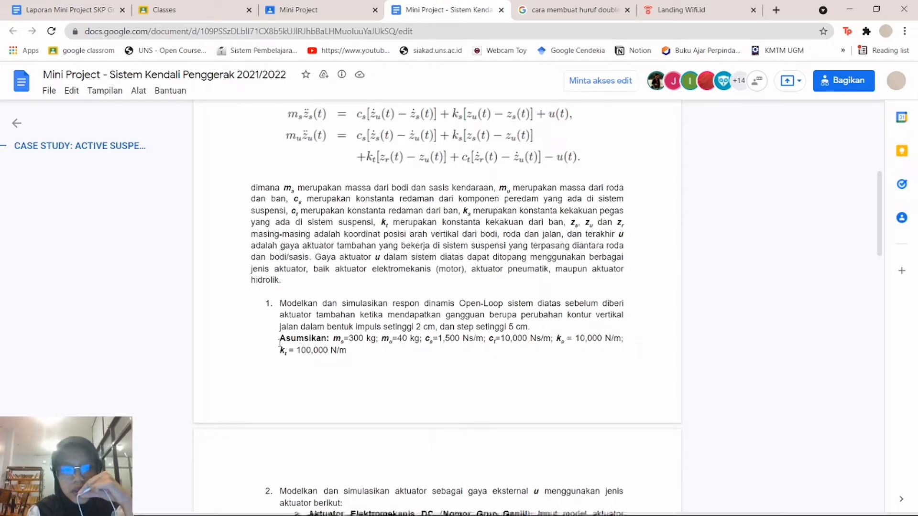
{"action": "left_click_drag", "start_coordinate": [280, 343], "coordinate": [345, 351]}
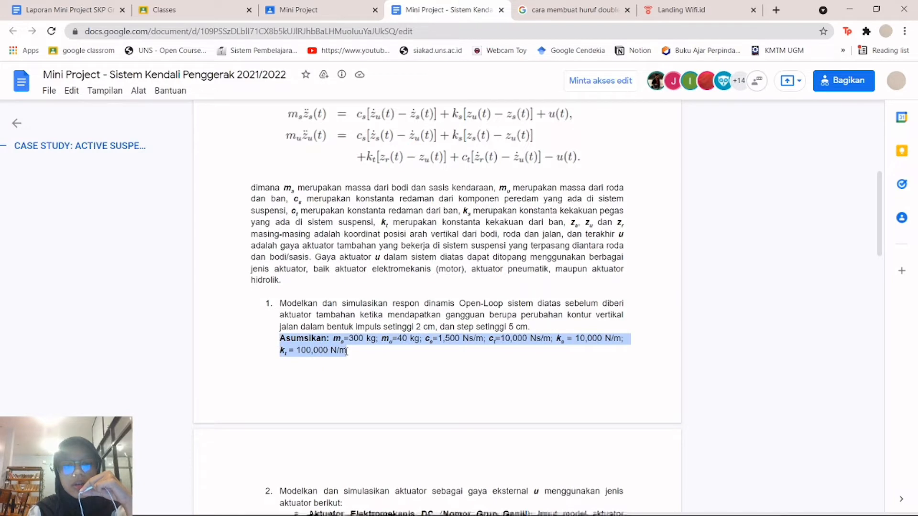
{"action": "left_click", "coordinate": [347, 351]}
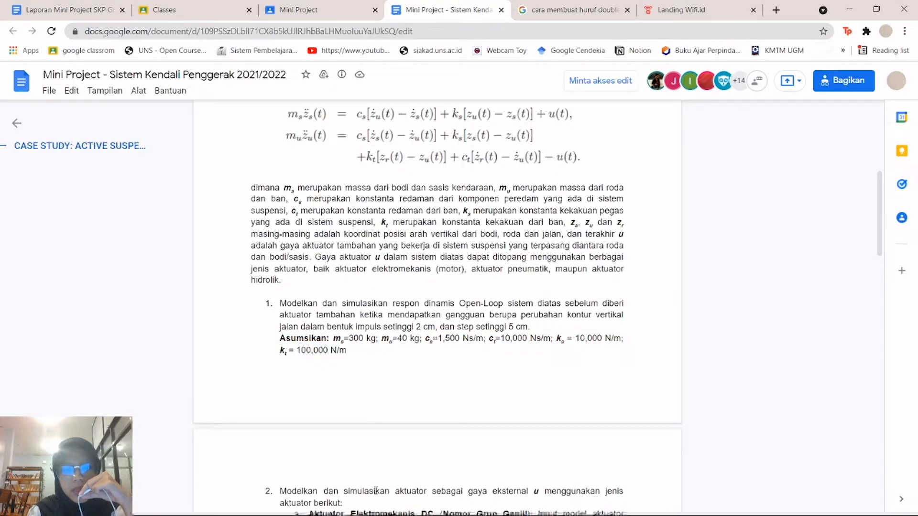
Step: Switch to MATLAB to check the defined suspension parameters, and bring up the suspension model in Simulink
{"action": "mouse_move", "coordinate": [378, 515]}
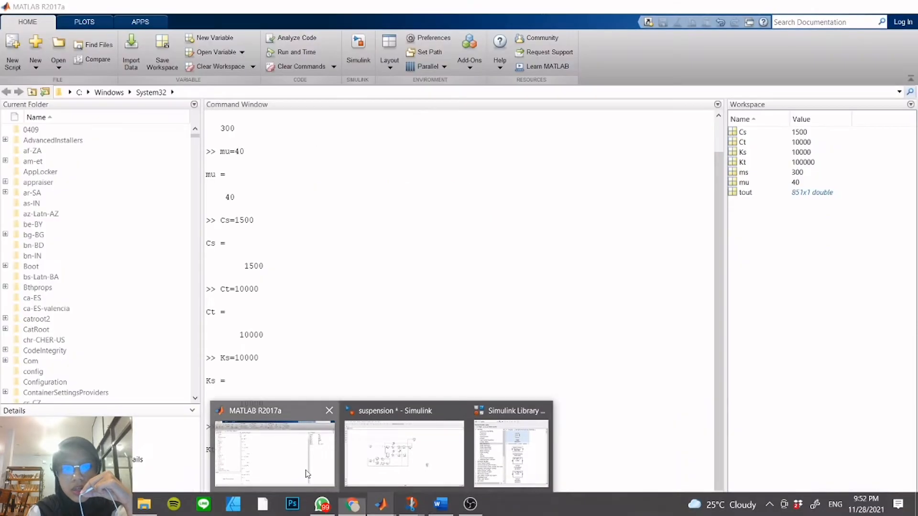
{"action": "left_click", "coordinate": [305, 469]}
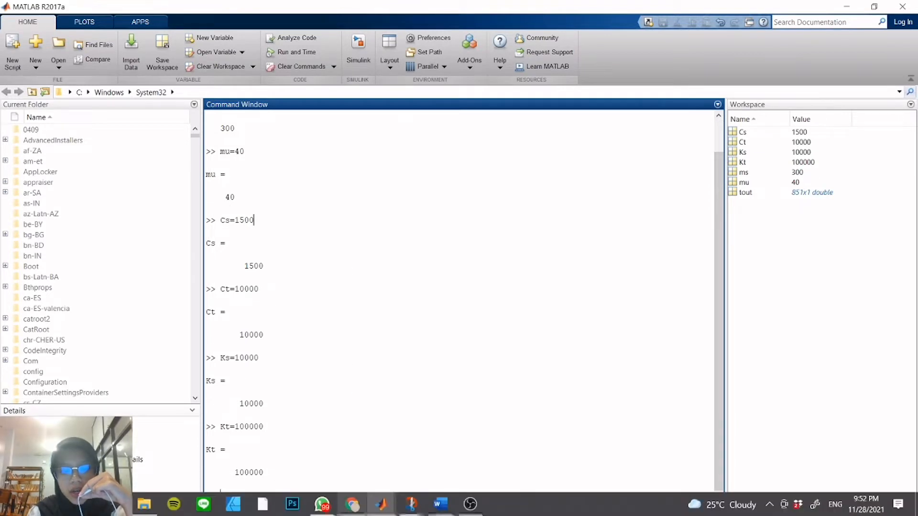
{"action": "mouse_move", "coordinate": [380, 508]}
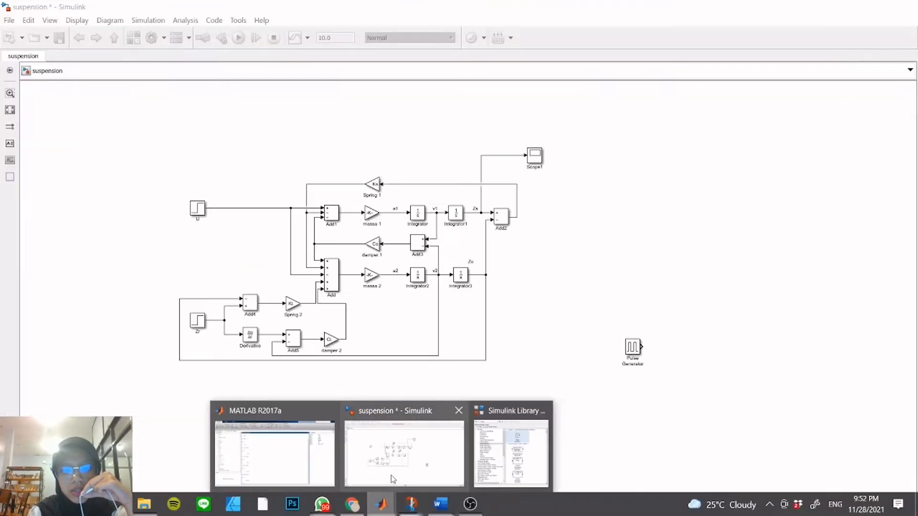
{"action": "left_click", "coordinate": [391, 475]}
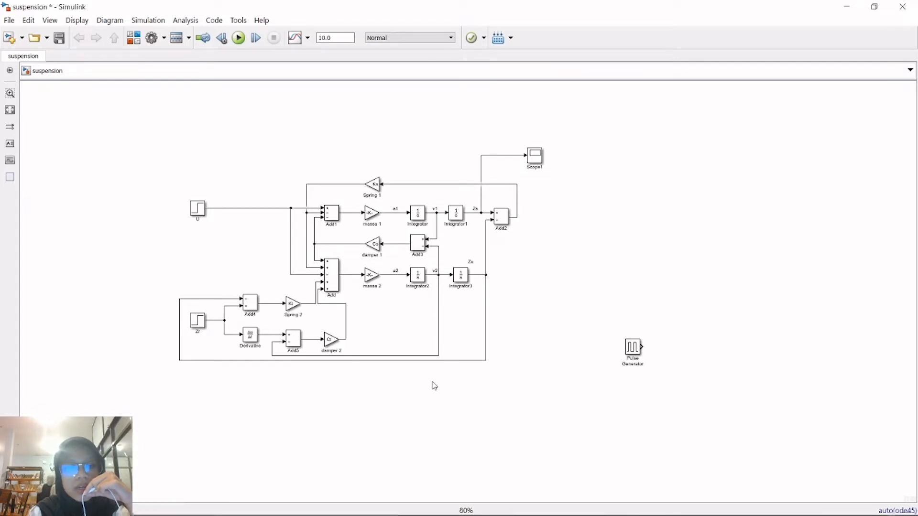
{"action": "mouse_move", "coordinate": [432, 512]}
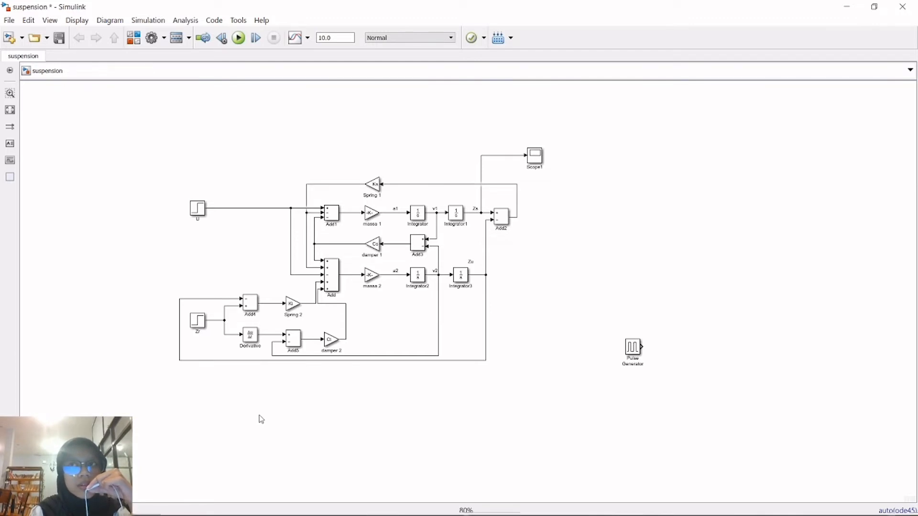
Step: Inspect the Zr step block's parameters, checking its final value, and close them without changes
{"action": "left_click", "coordinate": [199, 325]}
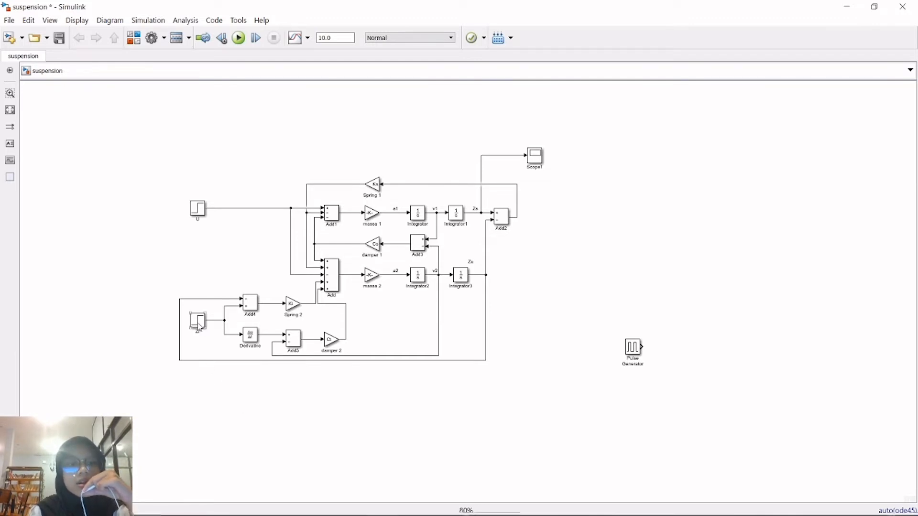
{"action": "double_click", "coordinate": [199, 325]}
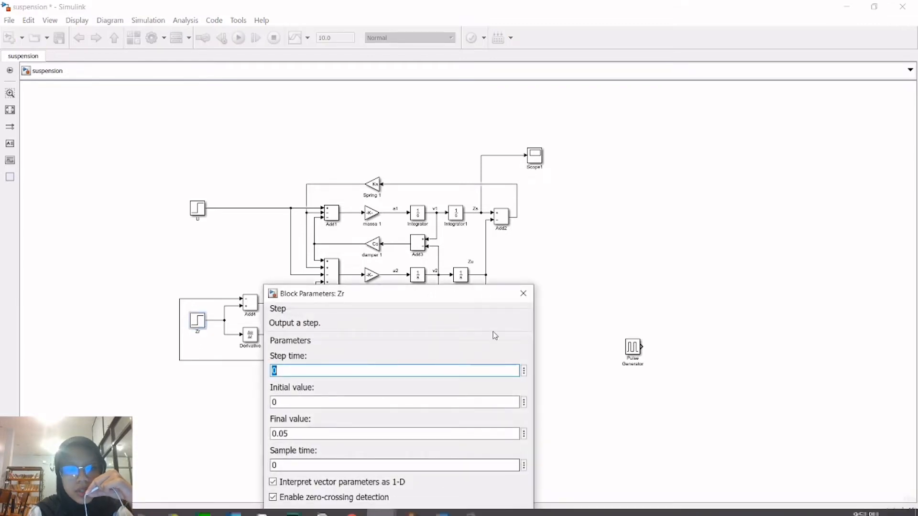
{"action": "left_click_drag", "start_coordinate": [445, 298], "coordinate": [436, 165]}
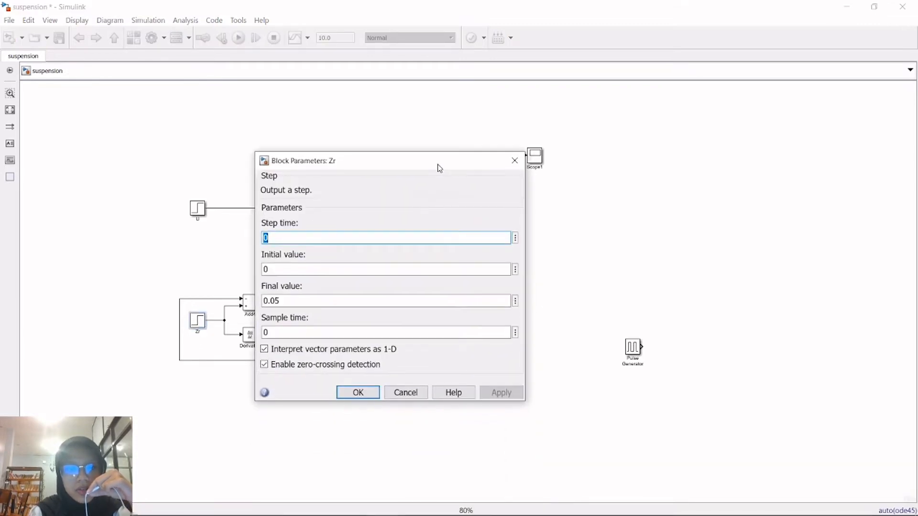
{"action": "left_click_drag", "start_coordinate": [263, 300], "coordinate": [276, 300]}
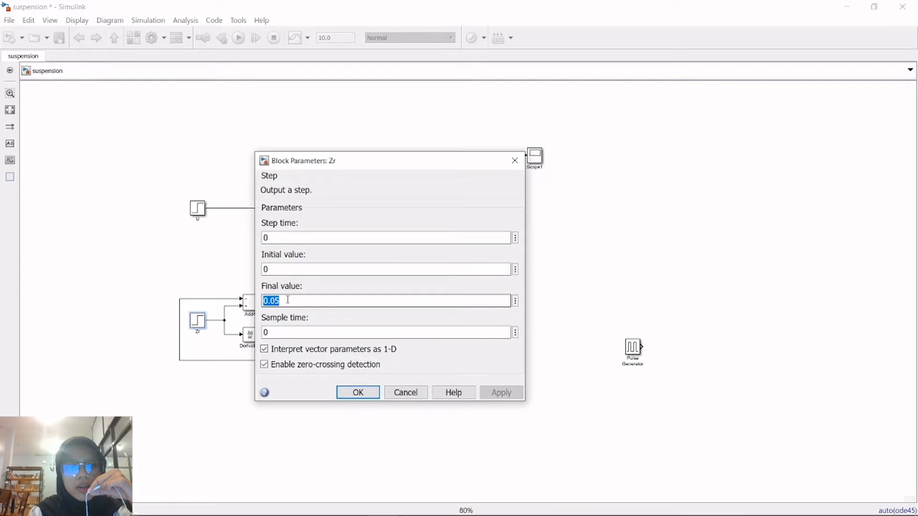
{"action": "left_click", "coordinate": [288, 299]}
{"action": "left_click", "coordinate": [369, 395]}
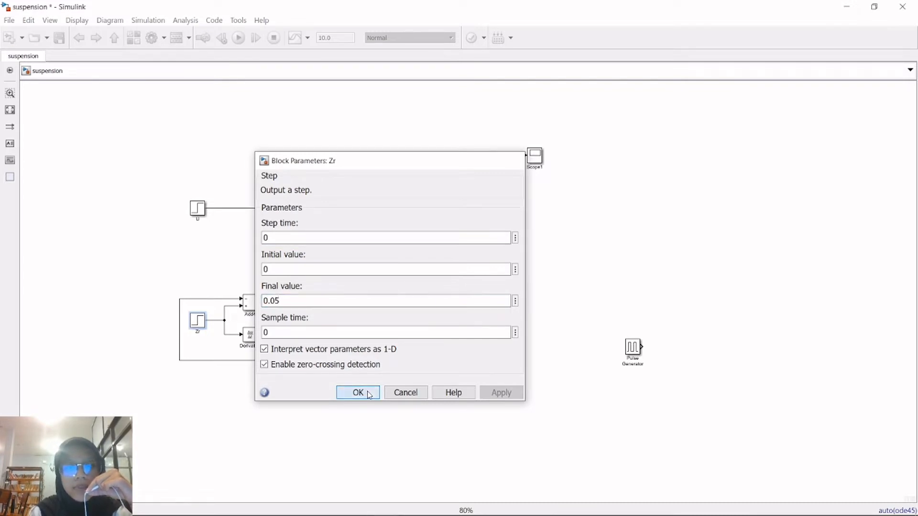
Step: Run the simulation with the Zr step input, examine the response in Scope1, and close the scope
{"action": "double_click", "coordinate": [532, 156]}
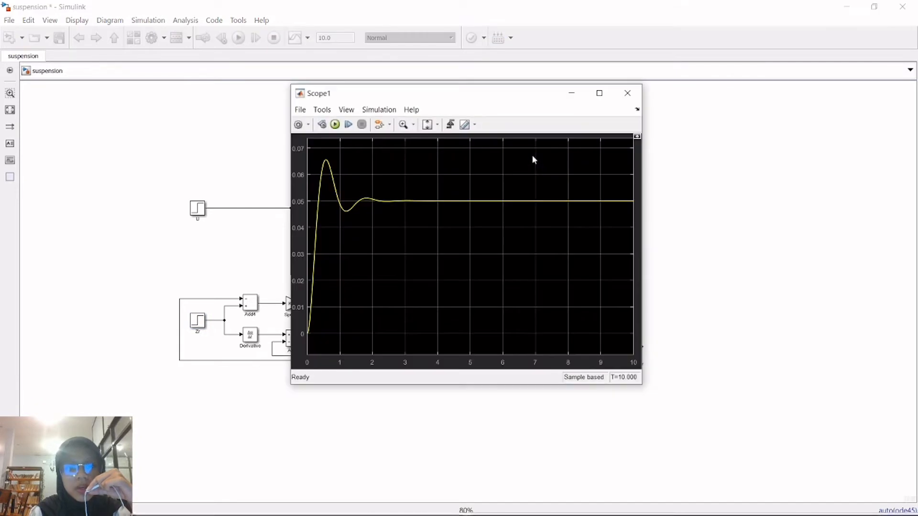
{"action": "left_click", "coordinate": [335, 126]}
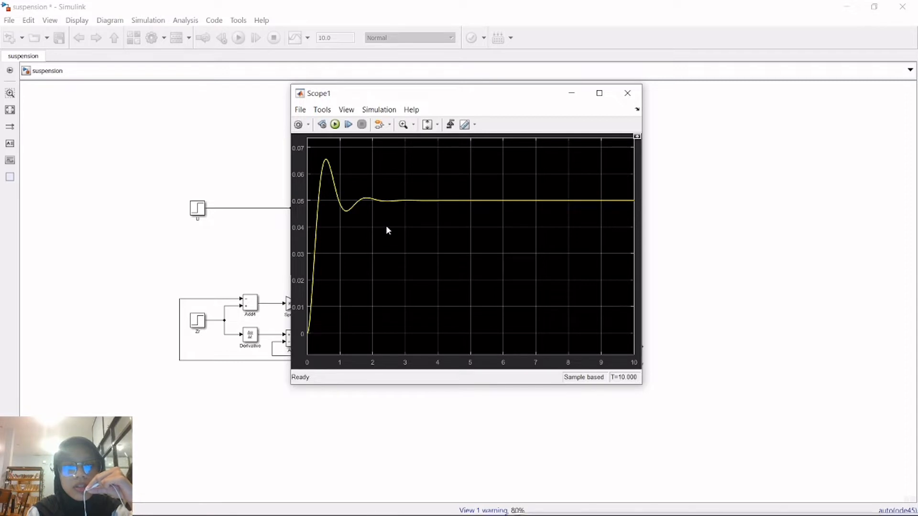
{"action": "left_click", "coordinate": [627, 93]}
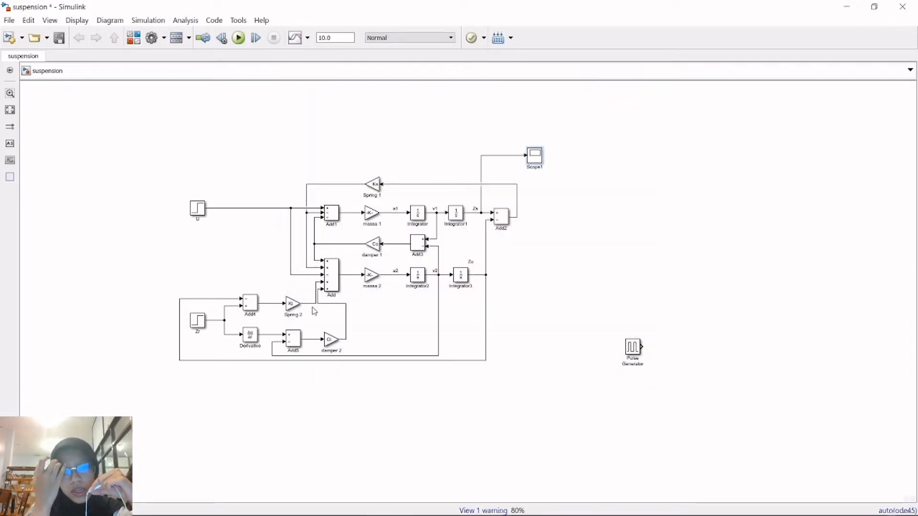
Step: Replace the Zr step block with the Pulse Generator, connected to the Add4 and Derivative input line
{"action": "left_click", "coordinate": [200, 323]}
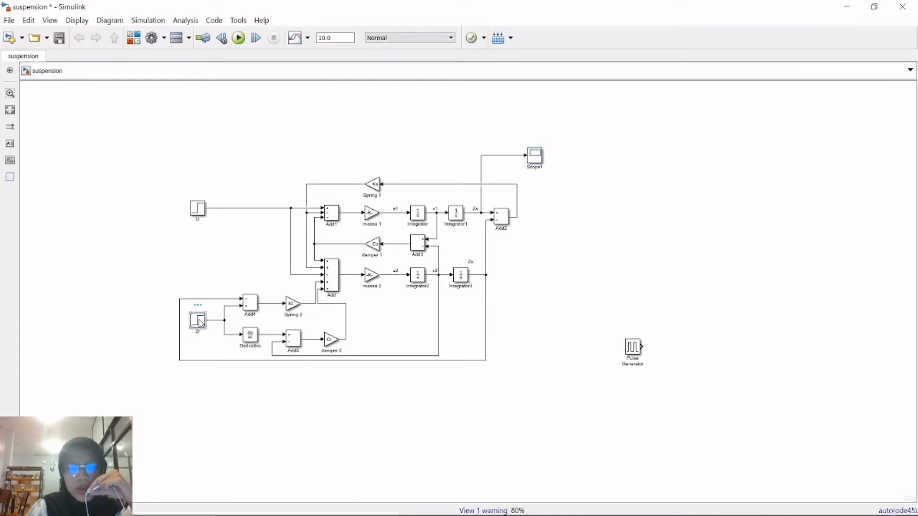
{"action": "key", "text": "Delete"}
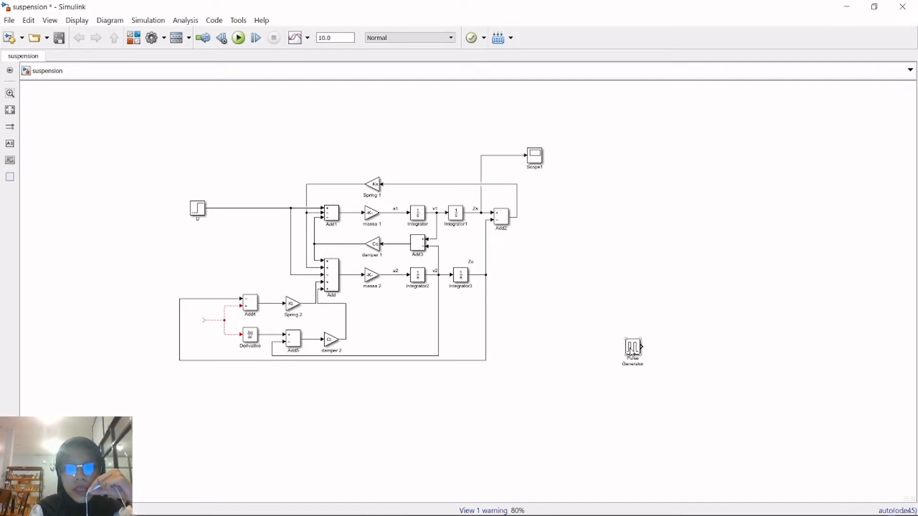
{"action": "left_click_drag", "start_coordinate": [631, 351], "coordinate": [198, 325]}
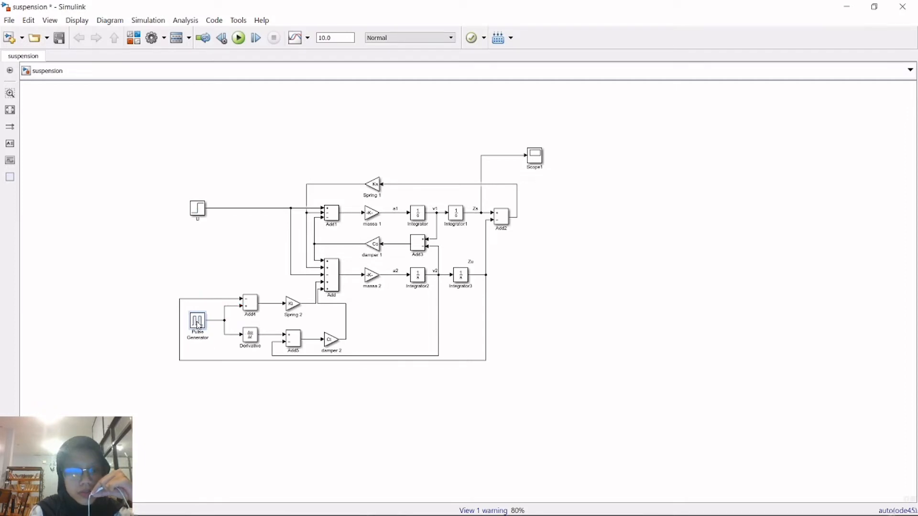
Step: Look up the impulse height in the Google Docs project brief and set the Pulse Generator's amplitude to 0.02
{"action": "double_click", "coordinate": [199, 326]}
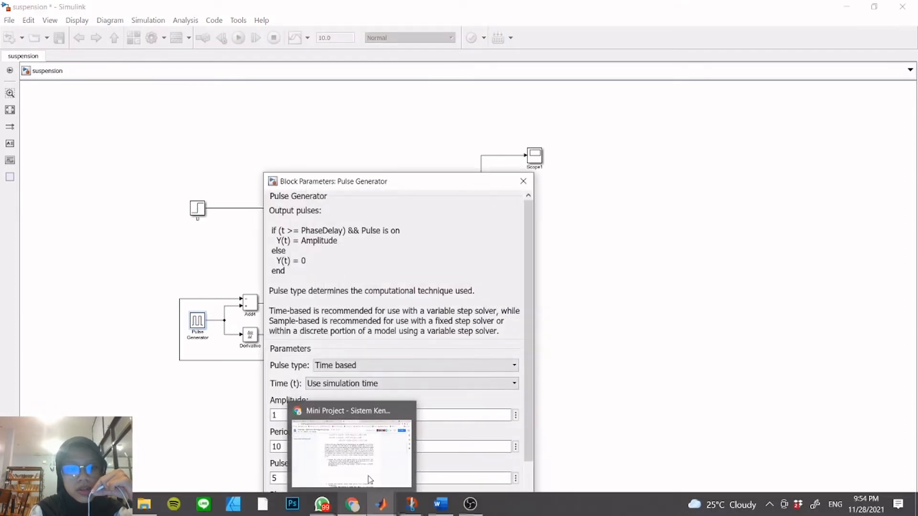
{"action": "left_click", "coordinate": [351, 450]}
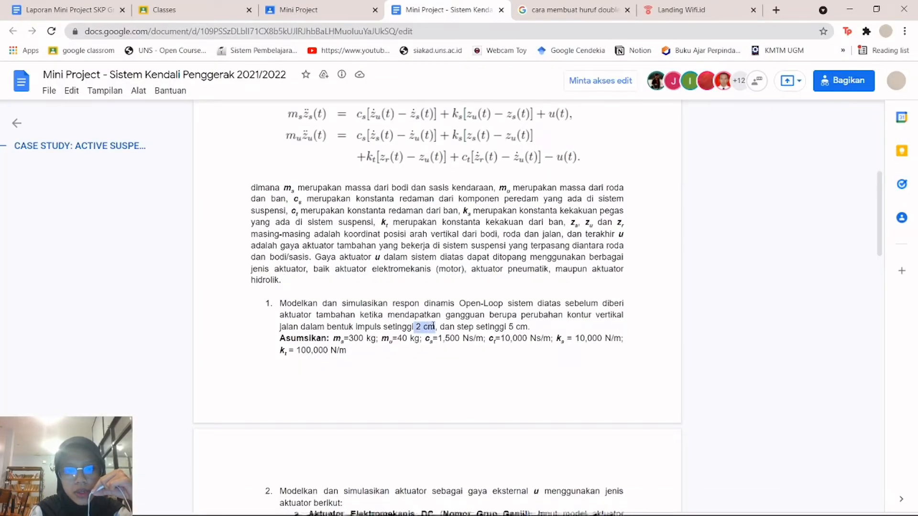
{"action": "mouse_move", "coordinate": [384, 513]}
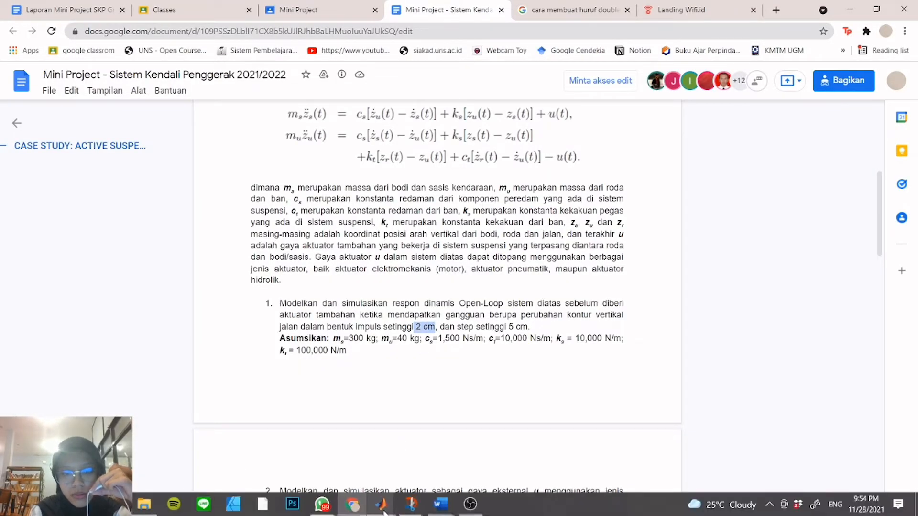
{"action": "left_click", "coordinate": [373, 454]}
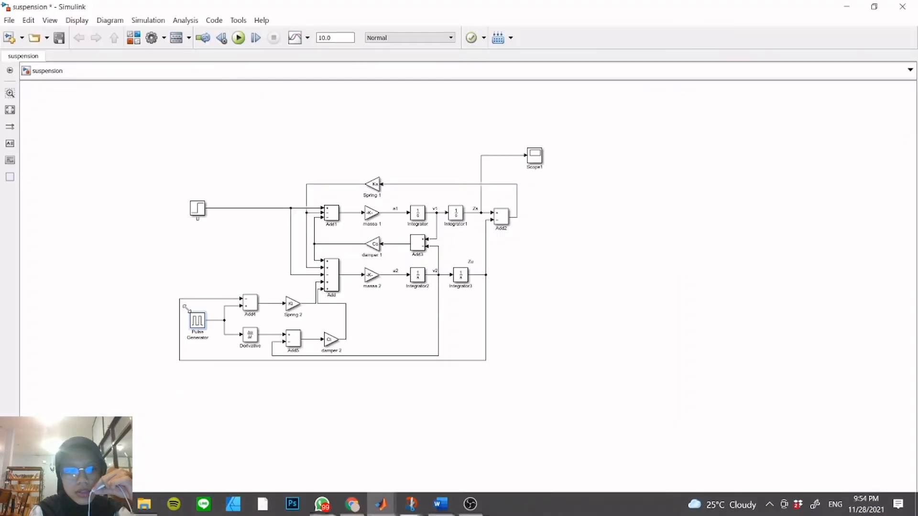
{"action": "double_click", "coordinate": [197, 322]}
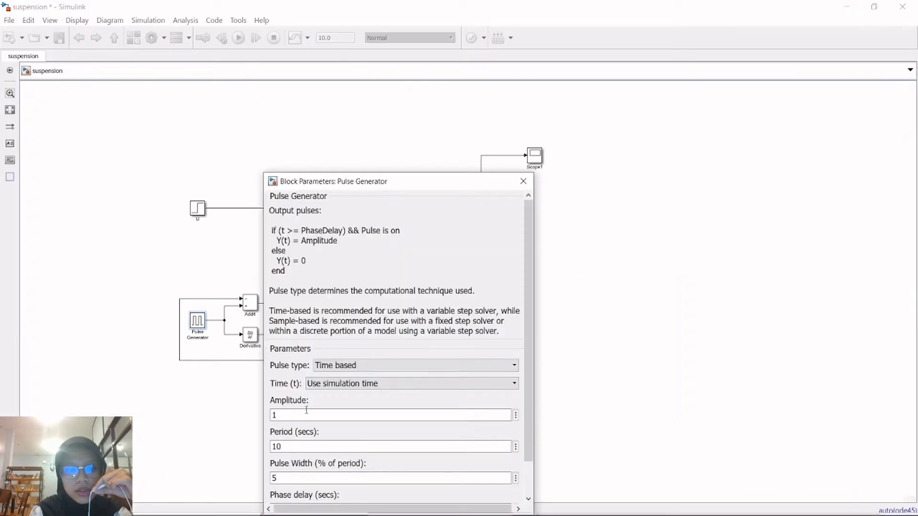
{"action": "double_click", "coordinate": [306, 414]}
{"action": "type", "text": "0.02"}
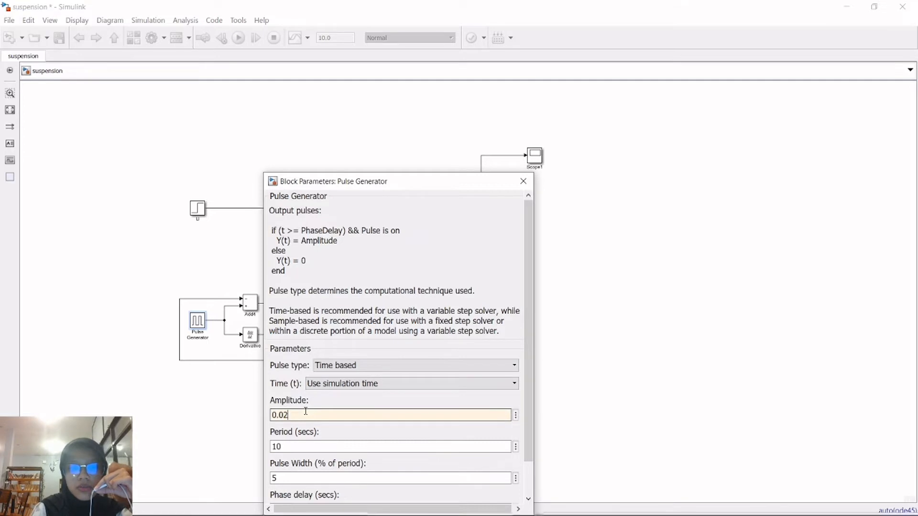
{"action": "key", "text": "Return"}
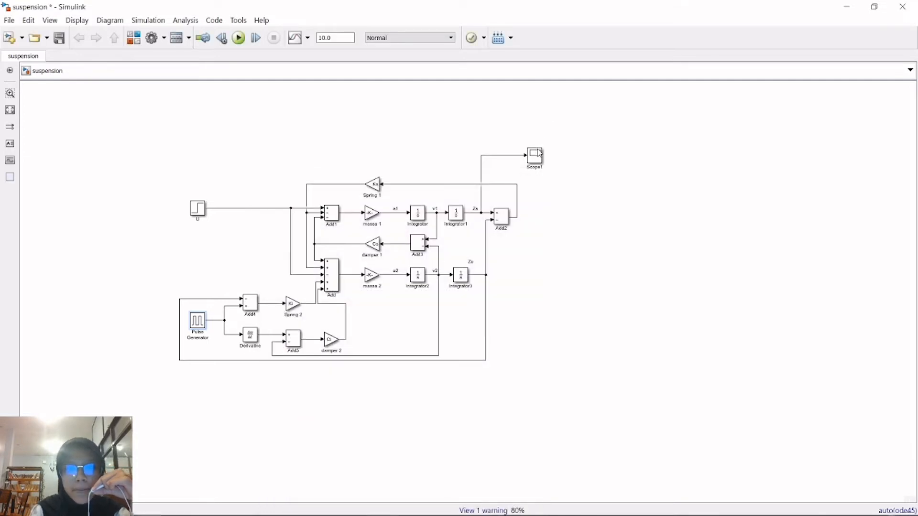
Step: Run the simulation with the pulse input, examine the response in Scope1, and close the scope
{"action": "double_click", "coordinate": [535, 156]}
{"action": "left_click", "coordinate": [335, 124]}
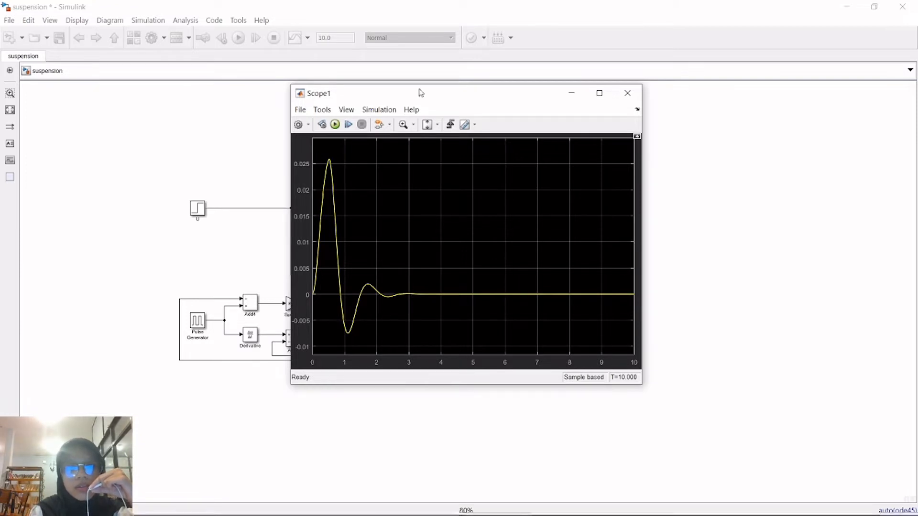
{"action": "left_click_drag", "start_coordinate": [419, 93], "coordinate": [505, 104]}
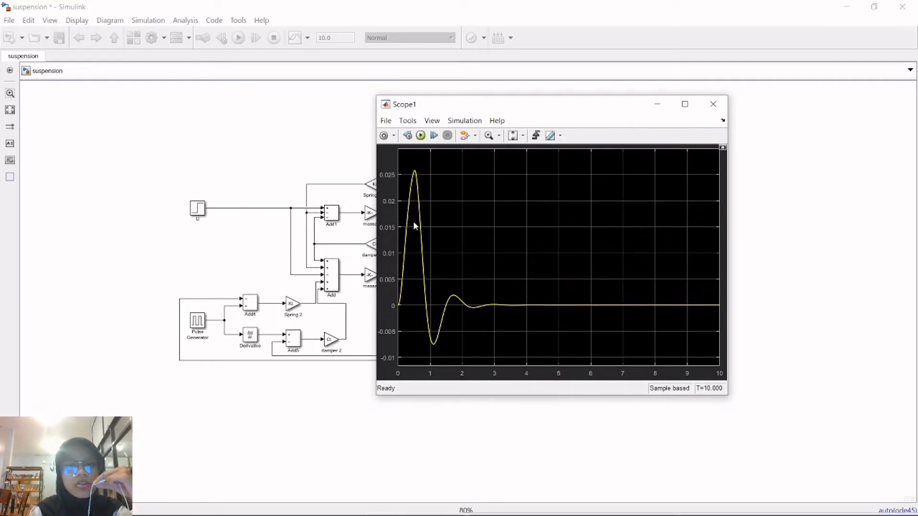
{"action": "left_click", "coordinate": [712, 104]}
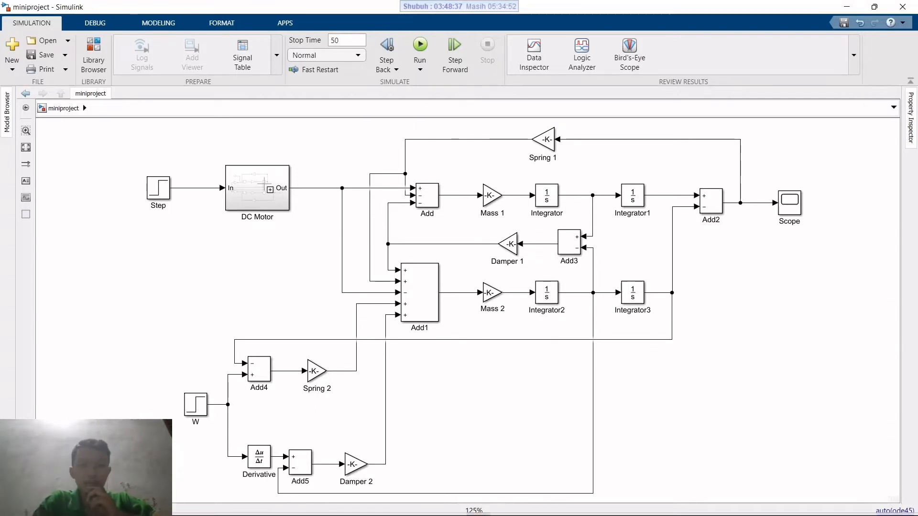
Step: Open the DC Motor subsystem in the miniproject model and examine its structure, including the Ke and Kt gains
{"action": "left_click", "coordinate": [271, 190]}
{"action": "left_click", "coordinate": [307, 236]}
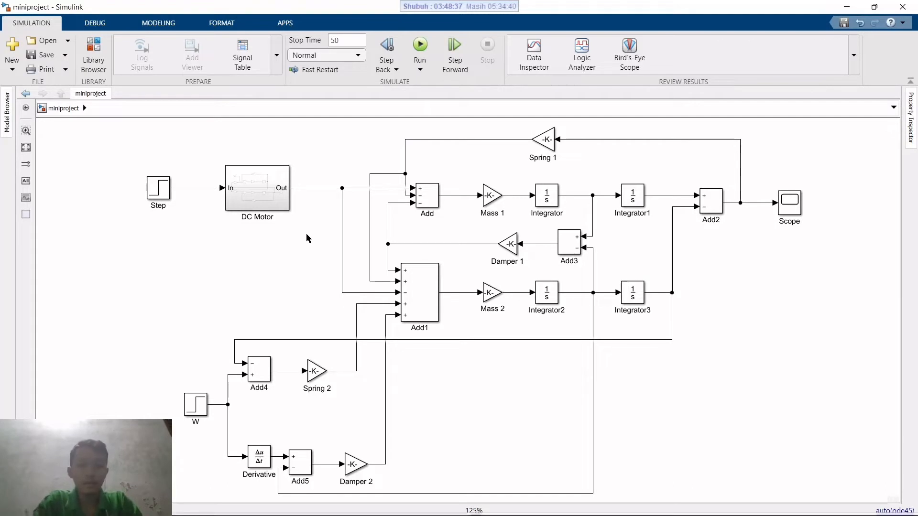
{"action": "double_click", "coordinate": [246, 184]}
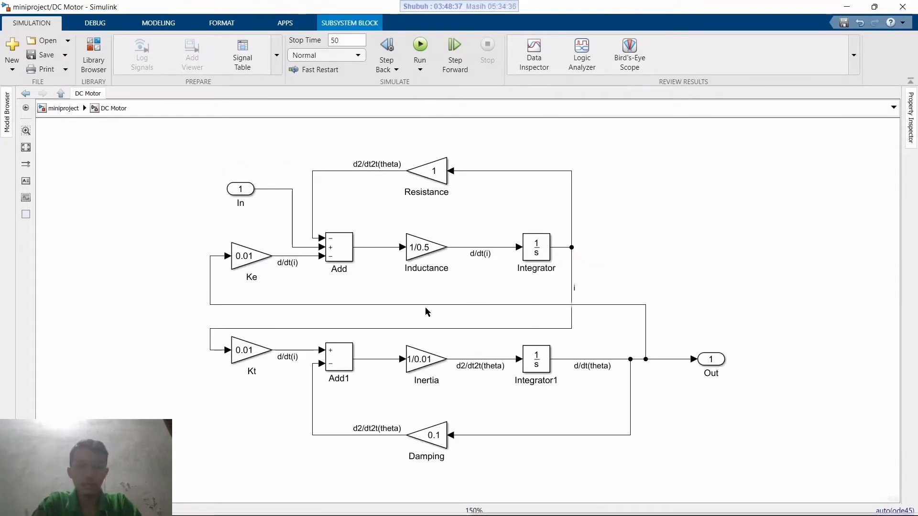
{"action": "left_click", "coordinate": [396, 272]}
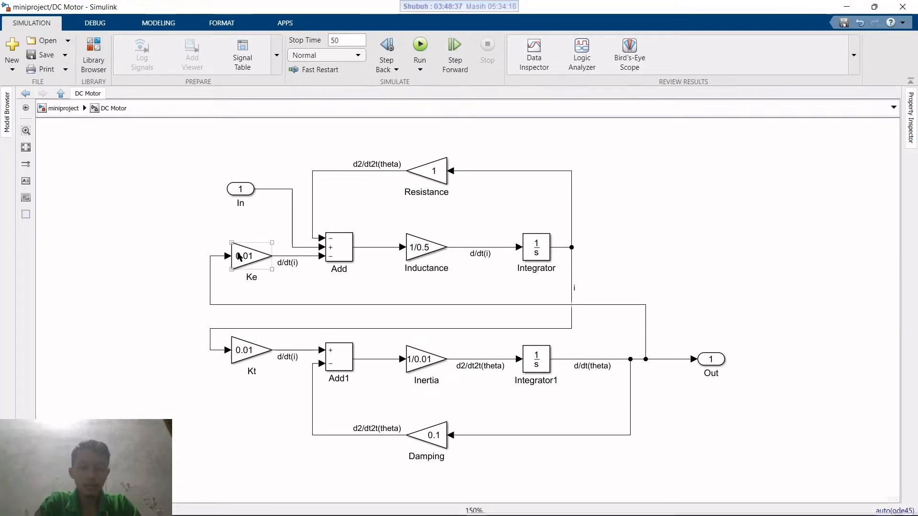
{"action": "left_click", "coordinate": [243, 359]}
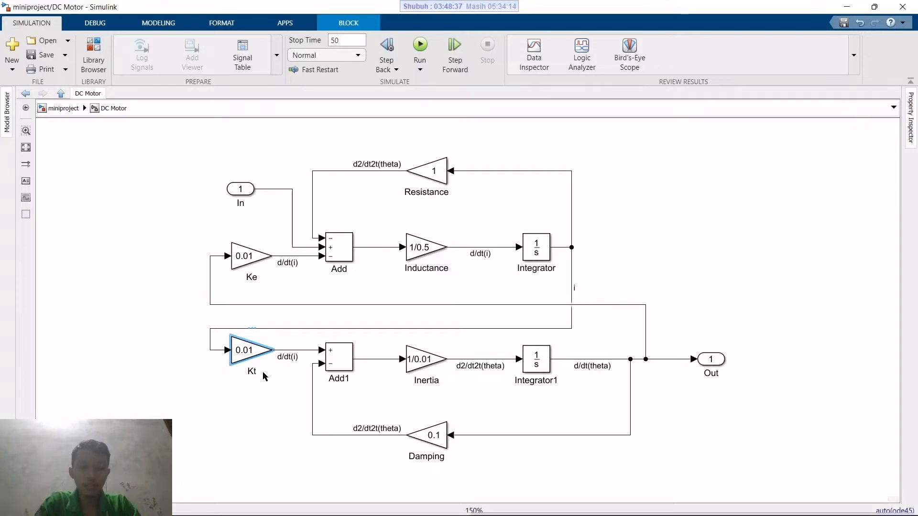
Step: Examine the DC Motor subsystem's In and Out ports, and return to the top-level miniproject model
{"action": "left_click", "coordinate": [241, 189]}
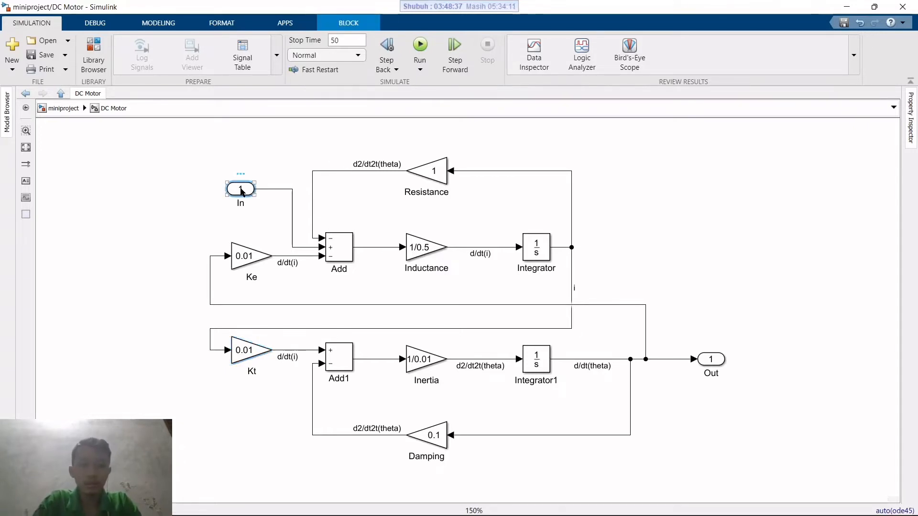
{"action": "left_click", "coordinate": [270, 224]}
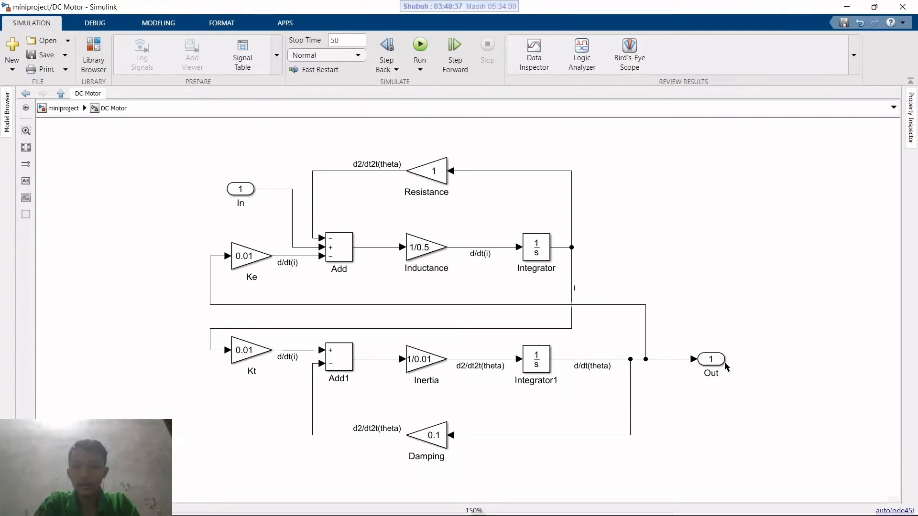
{"action": "left_click", "coordinate": [710, 363]}
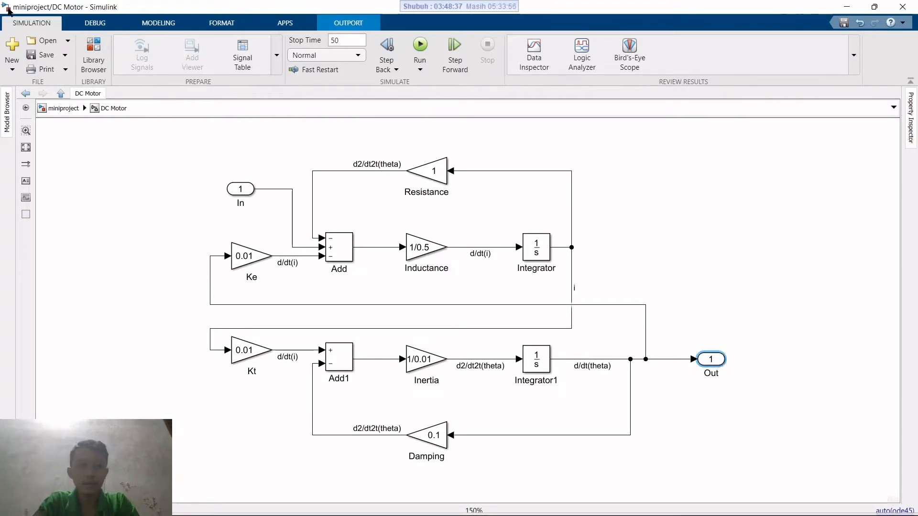
{"action": "left_click", "coordinate": [60, 108]}
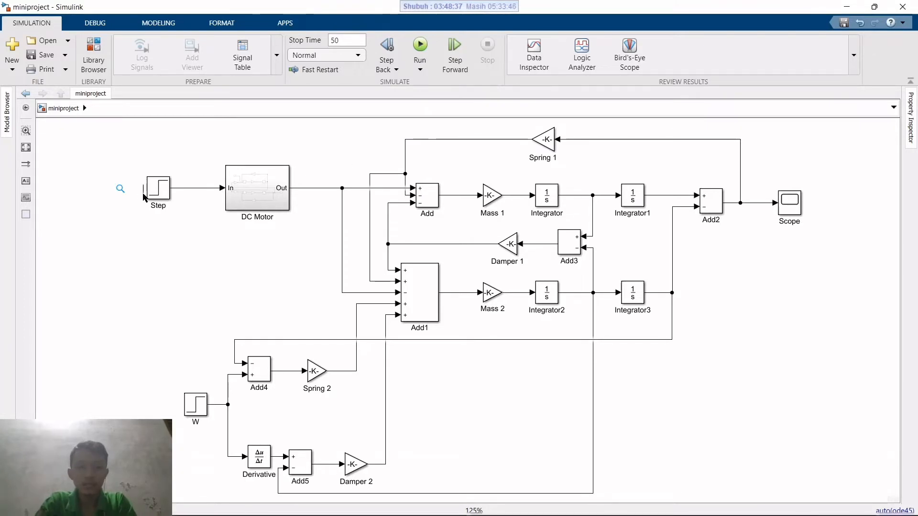
Step: Review the parameters of the Step block that feeds the DC Motor subsystem
{"action": "double_click", "coordinate": [121, 188]}
{"action": "double_click", "coordinate": [163, 191]}
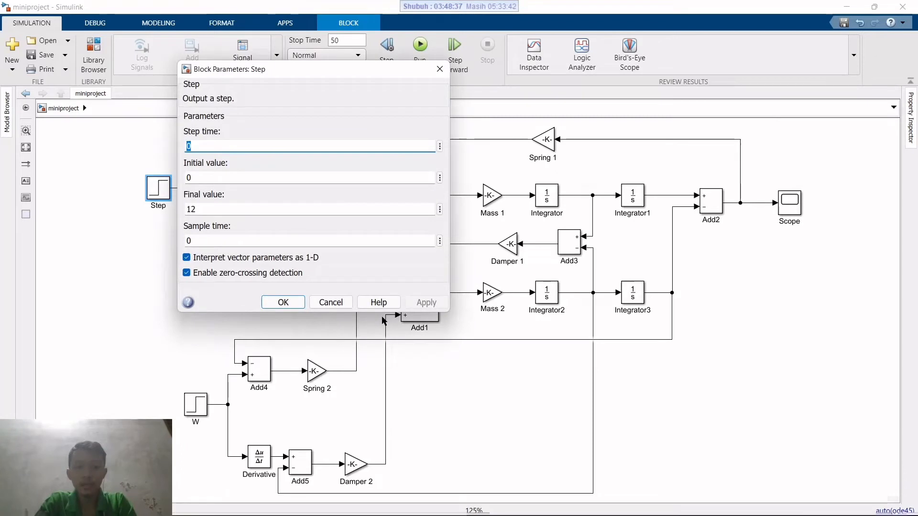
{"action": "left_click", "coordinate": [288, 302]}
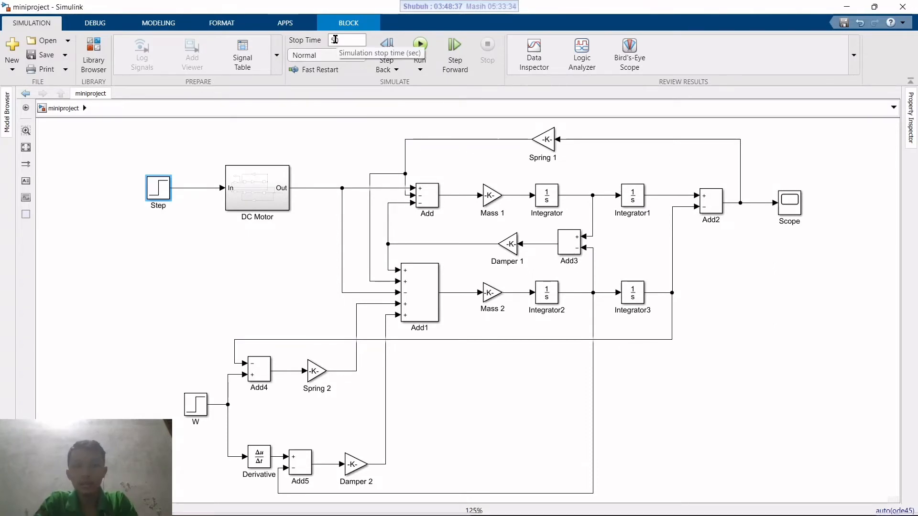
Step: Run the simulation, open the Scope, inspect the early oscillation up close, and restore the full time axis
{"action": "left_click", "coordinate": [420, 48]}
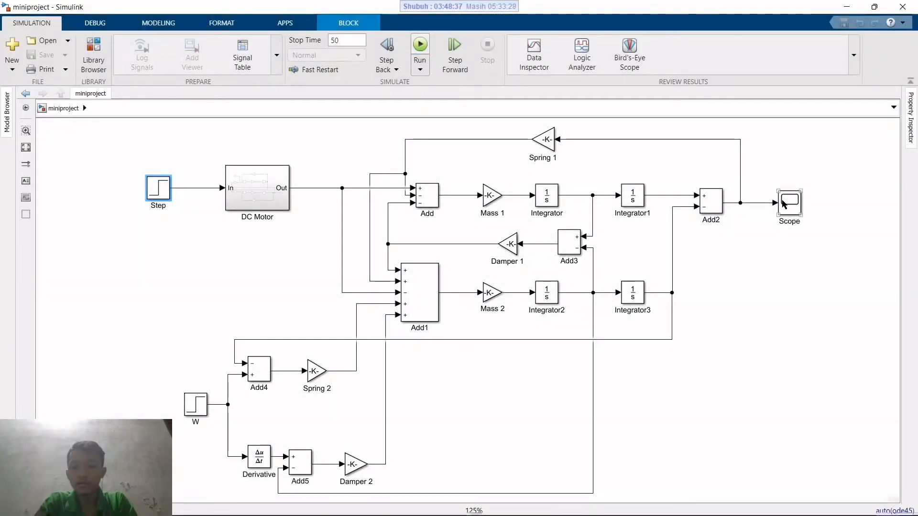
{"action": "double_click", "coordinate": [784, 204]}
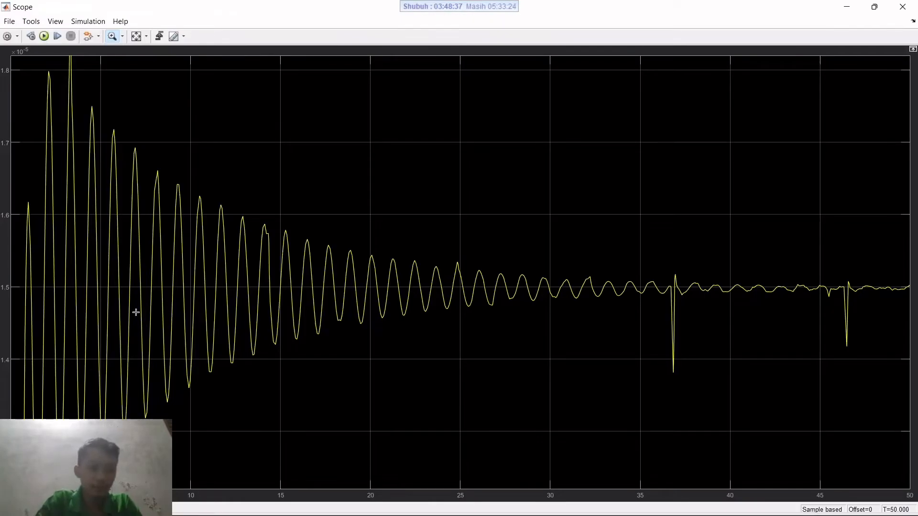
{"action": "left_click_drag", "start_coordinate": [157, 471], "coordinate": [29, 41]}
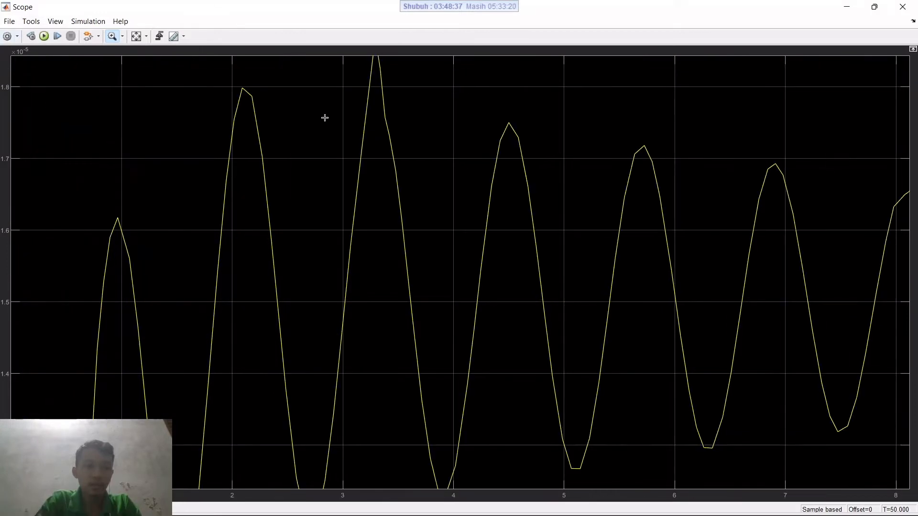
{"action": "left_click", "coordinate": [146, 36]}
{"action": "left_click", "coordinate": [138, 51]}
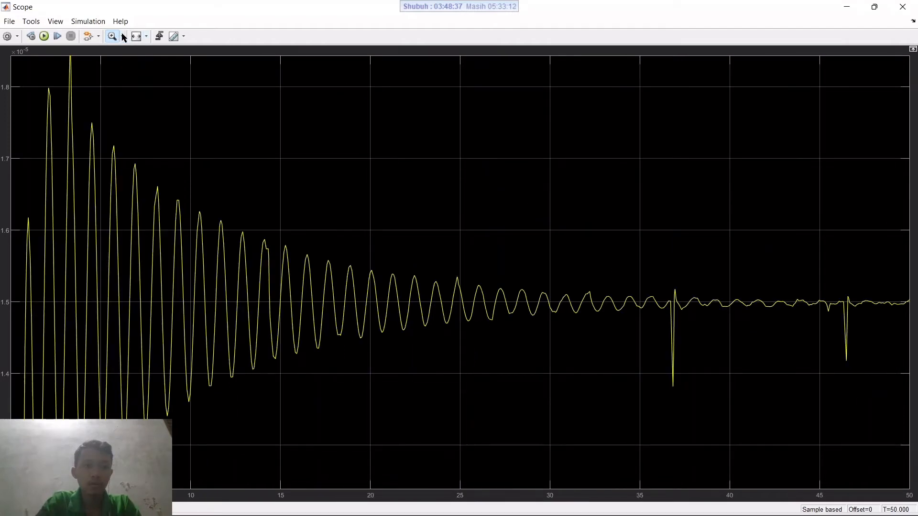
Step: Zoom the Scope plot out to examine the lower part of the decaying oscillation
{"action": "left_click", "coordinate": [123, 36]}
{"action": "left_click", "coordinate": [114, 79]}
{"action": "left_click", "coordinate": [172, 235]}
{"action": "left_click", "coordinate": [205, 262]}
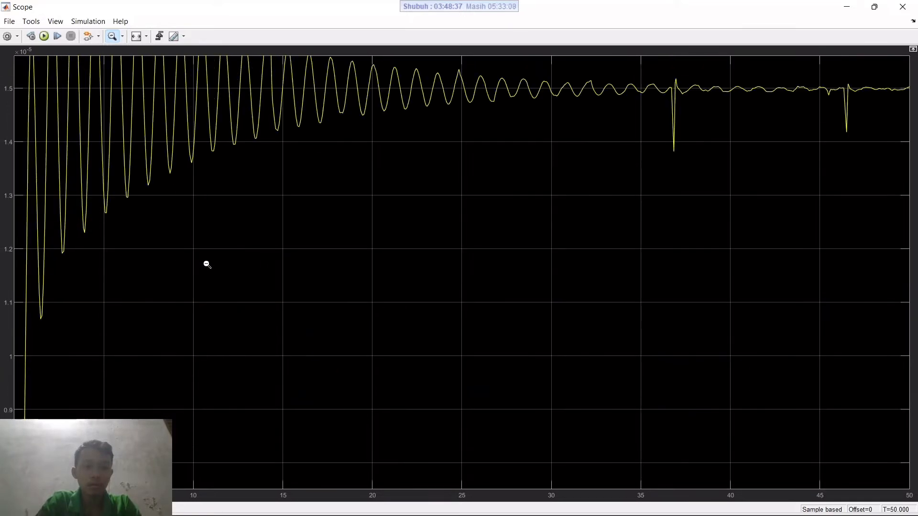
{"action": "left_click", "coordinate": [205, 262]}
{"action": "left_click", "coordinate": [244, 254]}
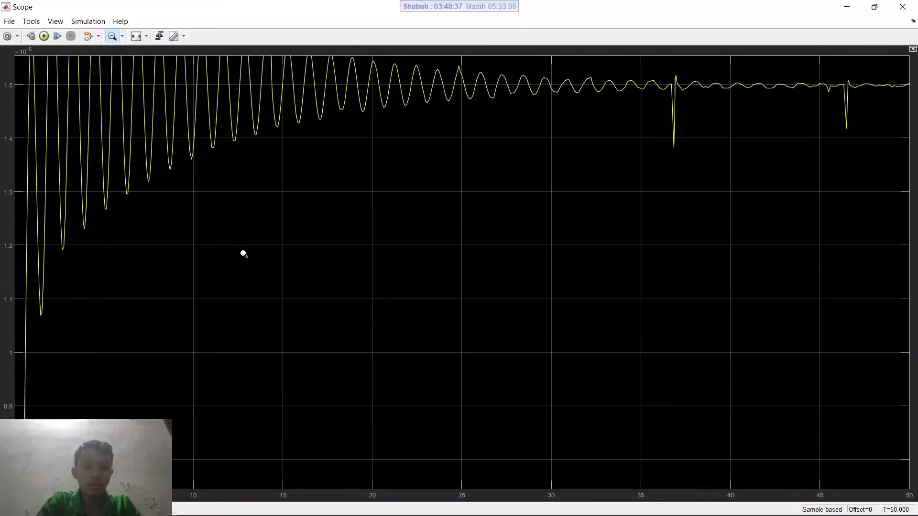
{"action": "left_click", "coordinate": [244, 254]}
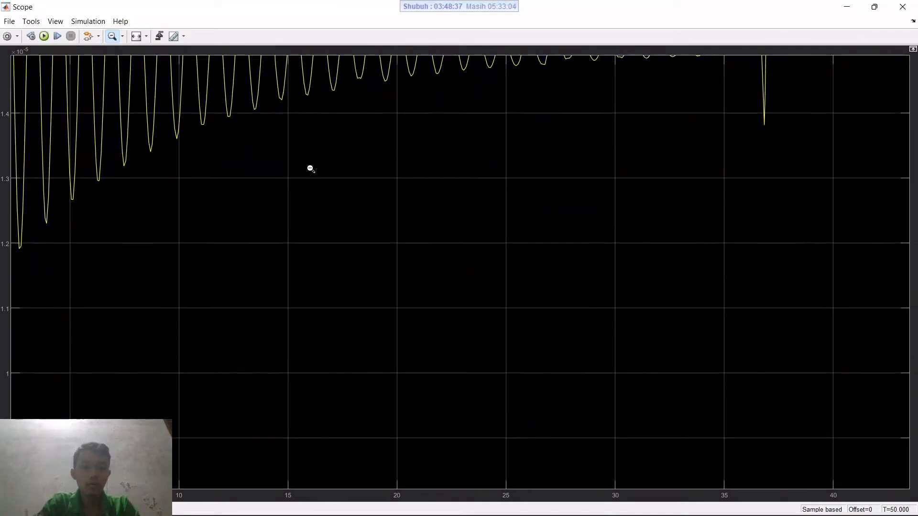
{"action": "left_click", "coordinate": [248, 157]}
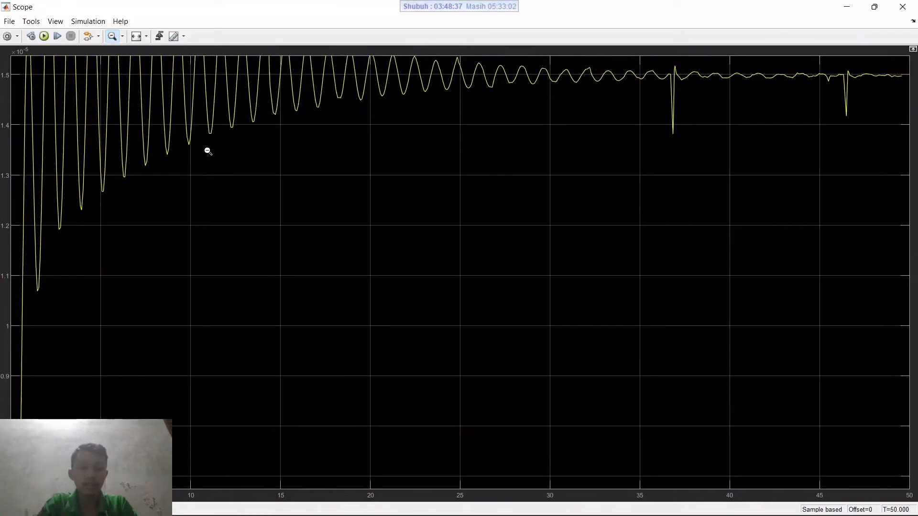
Step: Inspect the Scope response along the vertical axis, fit both axes to the whole signal, and close the Scope
{"action": "left_click", "coordinate": [122, 37]}
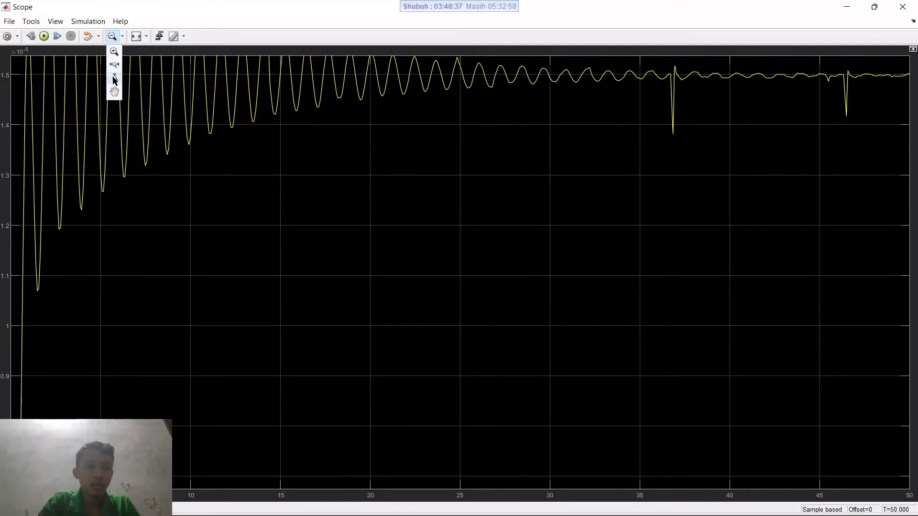
{"action": "left_click", "coordinate": [115, 79]}
{"action": "left_click", "coordinate": [153, 168]}
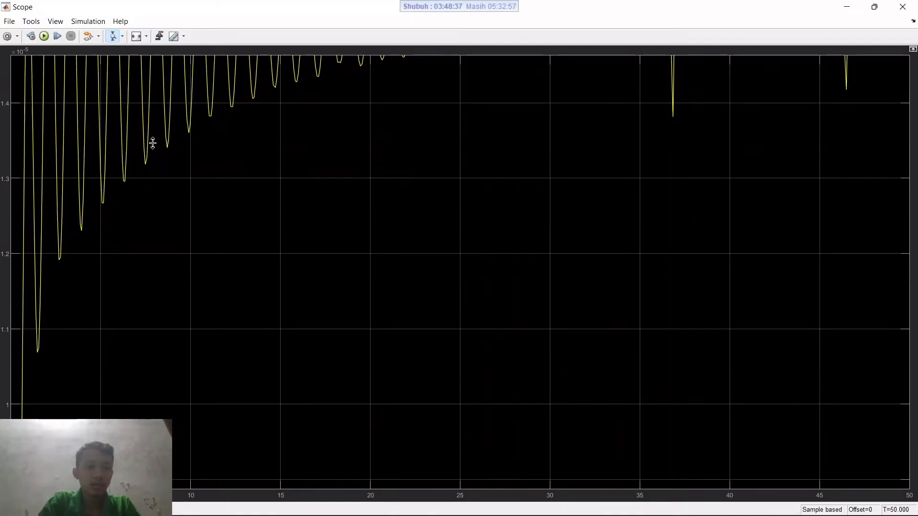
{"action": "left_click", "coordinate": [144, 120]}
{"action": "left_click", "coordinate": [121, 37]}
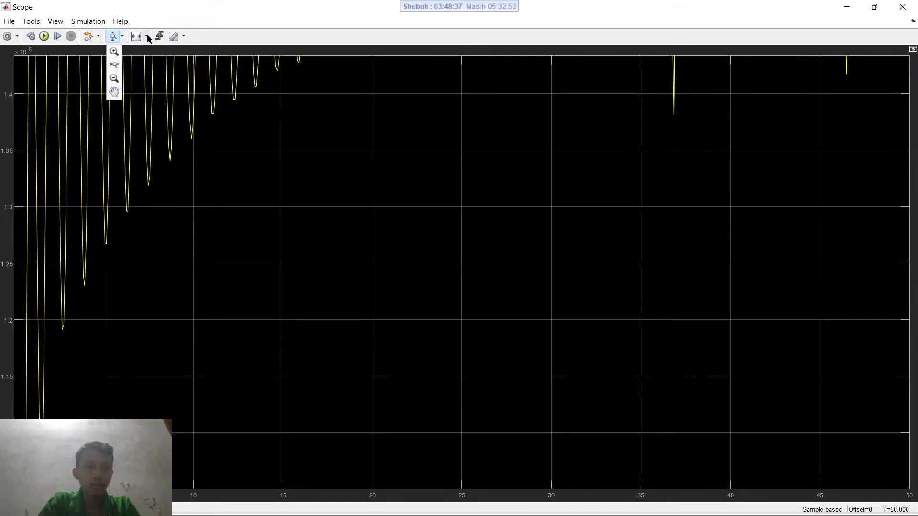
{"action": "left_click", "coordinate": [148, 37]}
{"action": "left_click", "coordinate": [139, 66]}
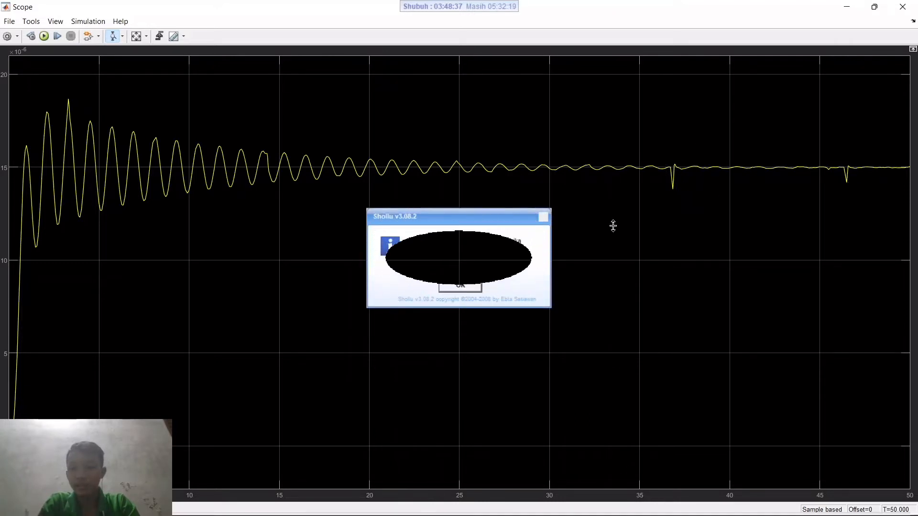
{"action": "left_click", "coordinate": [460, 285]}
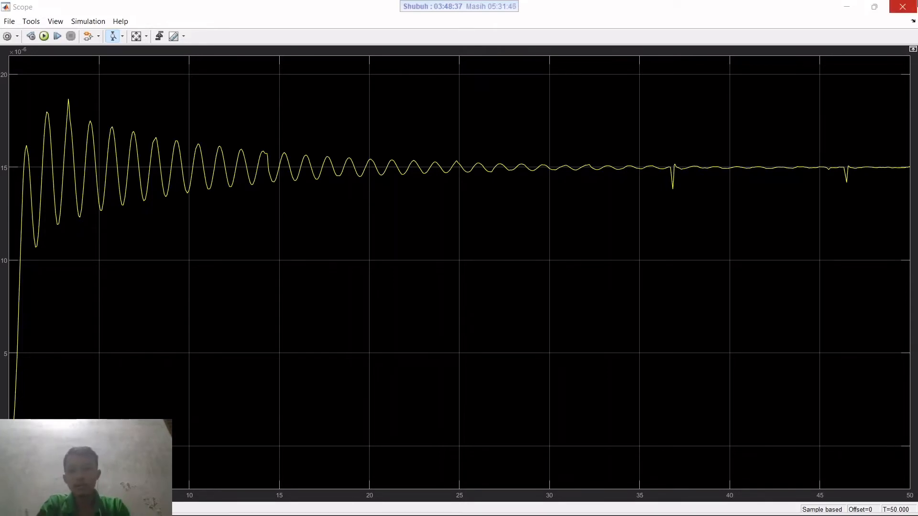
{"action": "left_click", "coordinate": [902, 6]}
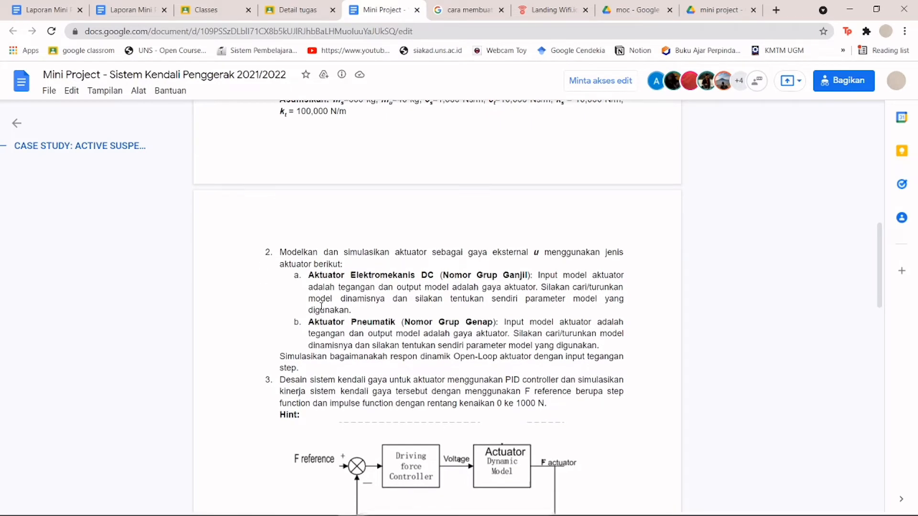
Step: Read points 2 to 4 of the Google Docs project brief, and switch to the Simulink model with the two PID loops
{"action": "scroll", "coordinate": [321, 305], "scroll_direction": "down", "scroll_amount": 2}
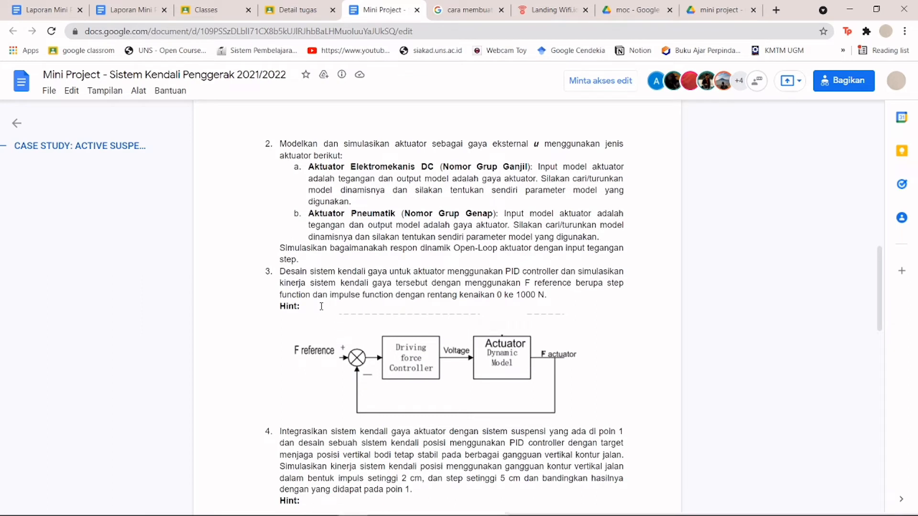
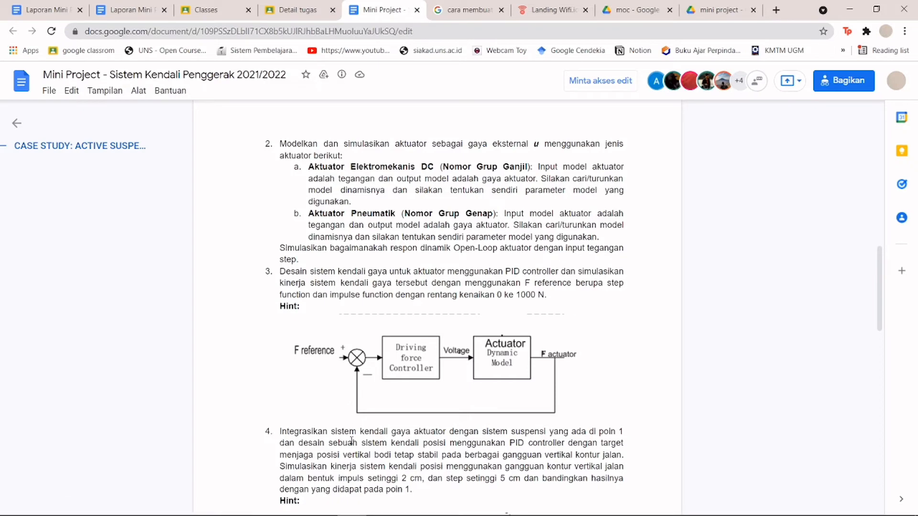
{"action": "mouse_move", "coordinate": [354, 515]}
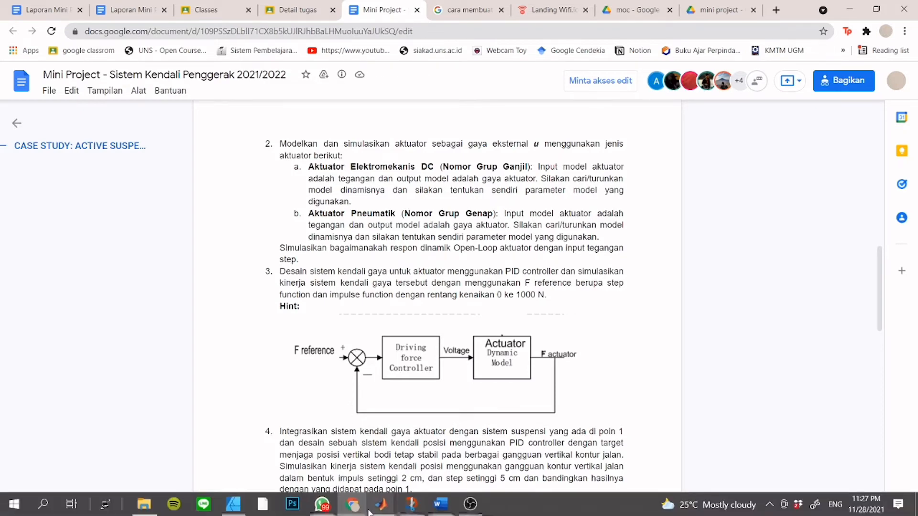
{"action": "mouse_move", "coordinate": [381, 504]}
{"action": "left_click", "coordinate": [266, 461]}
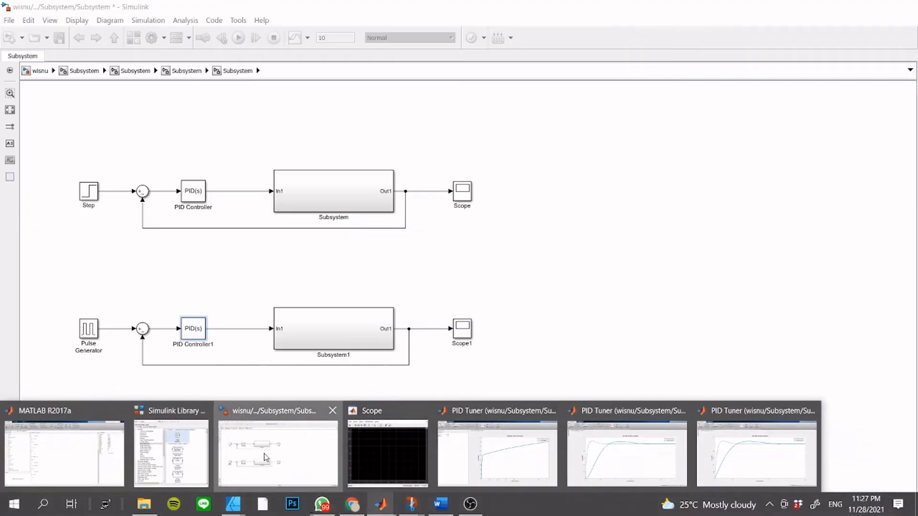
Step: Review the Step block's parameters and open the parameters of the PID Controller in the step-input loop
{"action": "double_click", "coordinate": [89, 191]}
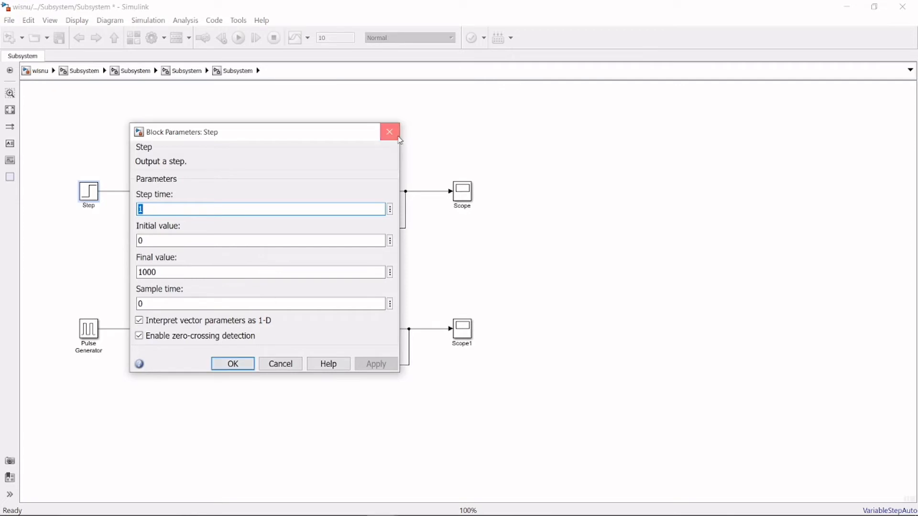
{"action": "left_click", "coordinate": [400, 139]}
{"action": "left_click", "coordinate": [196, 192]}
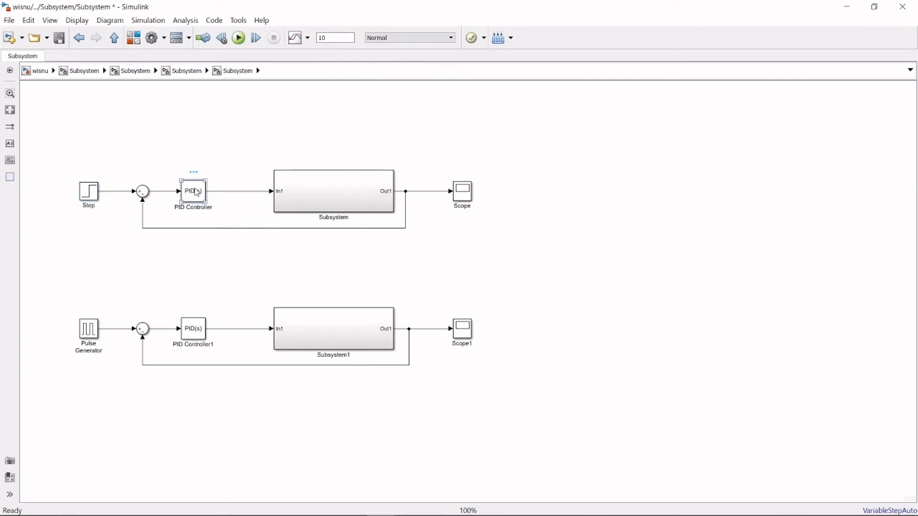
{"action": "double_click", "coordinate": [197, 192]}
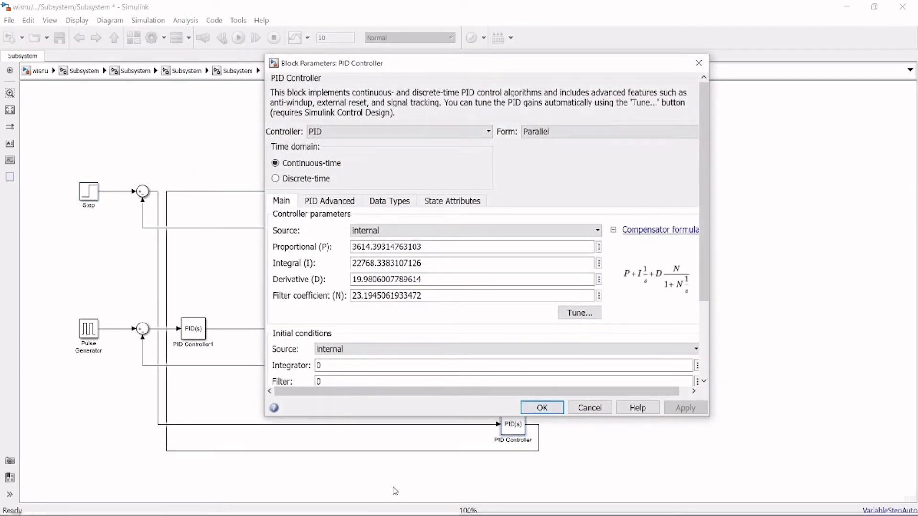
Step: Examine the reference tracking plot of PID Controller1 in the PID Tuner, and close the PID Controller parameters
{"action": "mouse_move", "coordinate": [388, 515]}
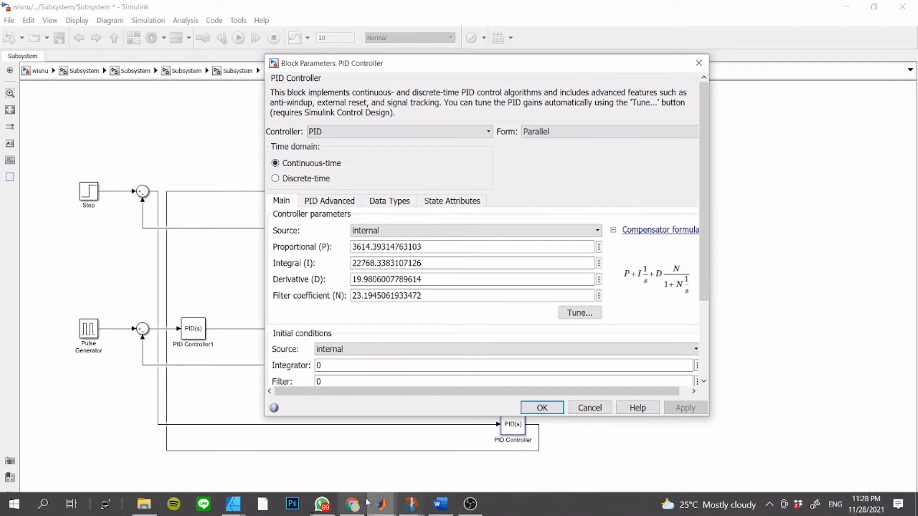
{"action": "left_click", "coordinate": [378, 504]}
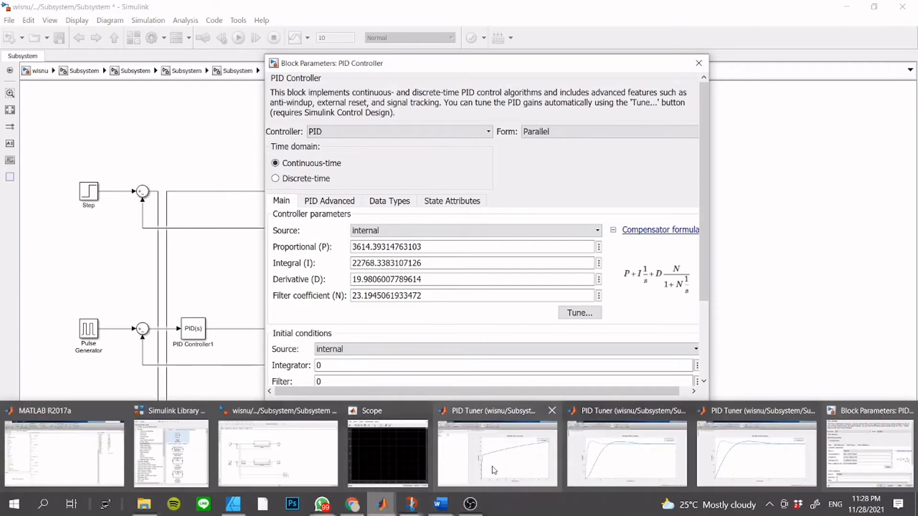
{"action": "left_click", "coordinate": [759, 450]}
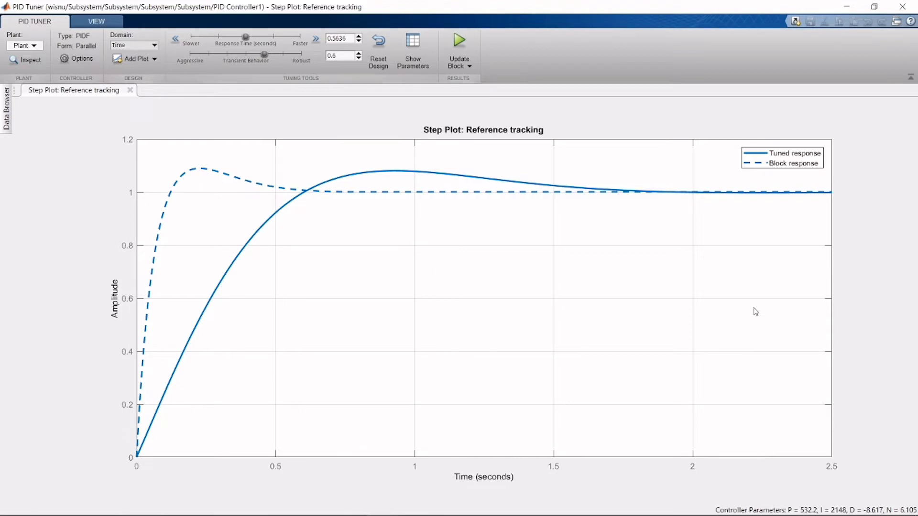
{"action": "left_click", "coordinate": [851, 7]}
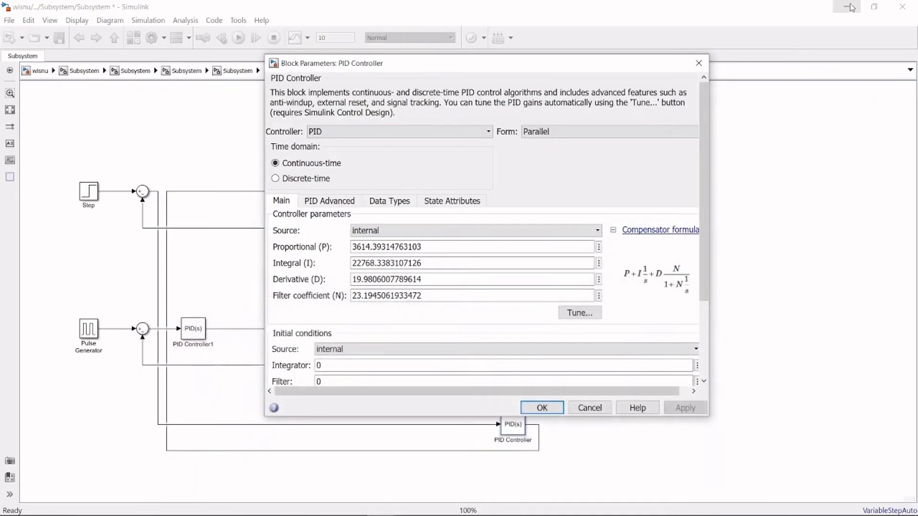
{"action": "left_click", "coordinate": [698, 64]}
Step: Examine the step-input loop's PID Controller reference tracking plot in its PID Tuner window, and minimize that window
{"action": "mouse_move", "coordinate": [452, 514]}
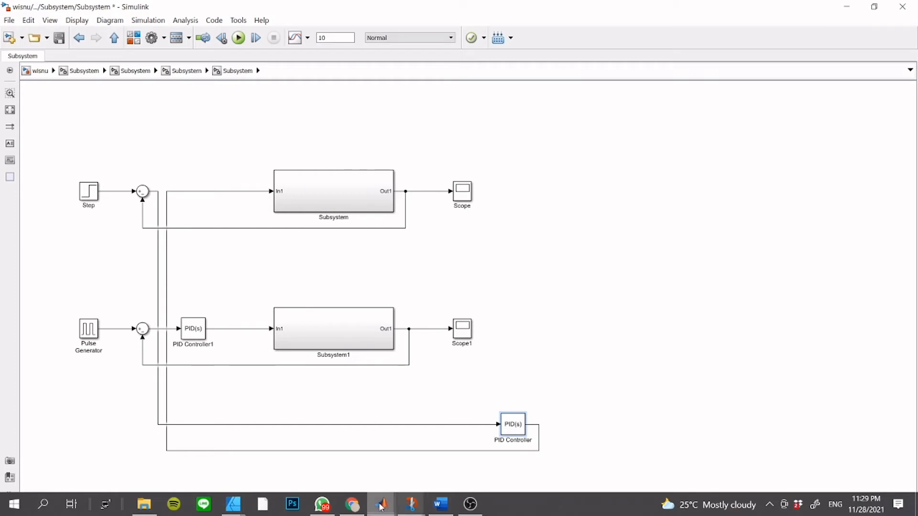
{"action": "mouse_move", "coordinate": [381, 505]}
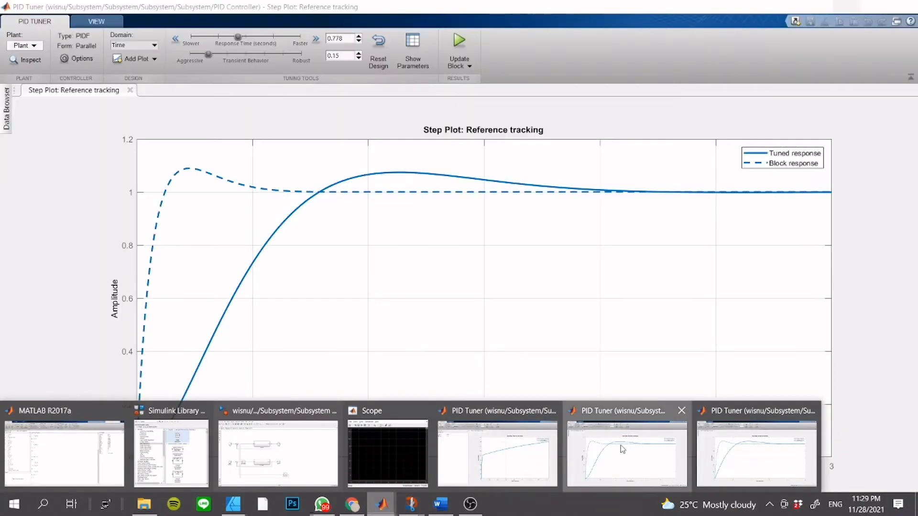
{"action": "left_click", "coordinate": [622, 453]}
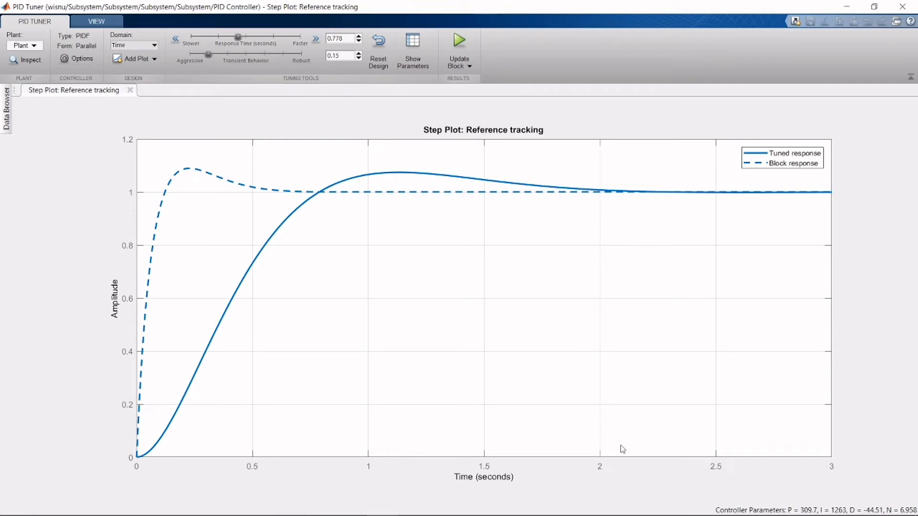
{"action": "left_click", "coordinate": [846, 8]}
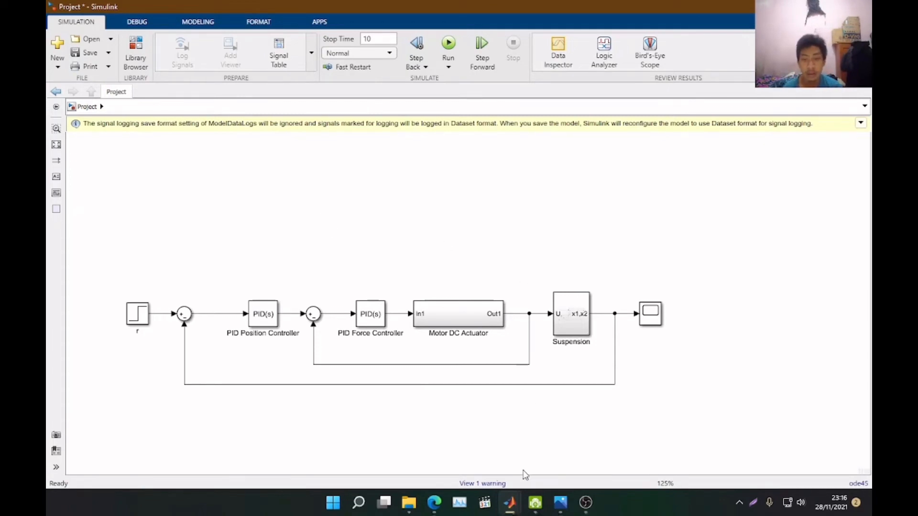
Step: Review the suspension and motor parameter assignments in the MATLAB Command Window, and return to the Simulink model
{"action": "mouse_move", "coordinate": [510, 502]}
{"action": "left_click", "coordinate": [431, 435]}
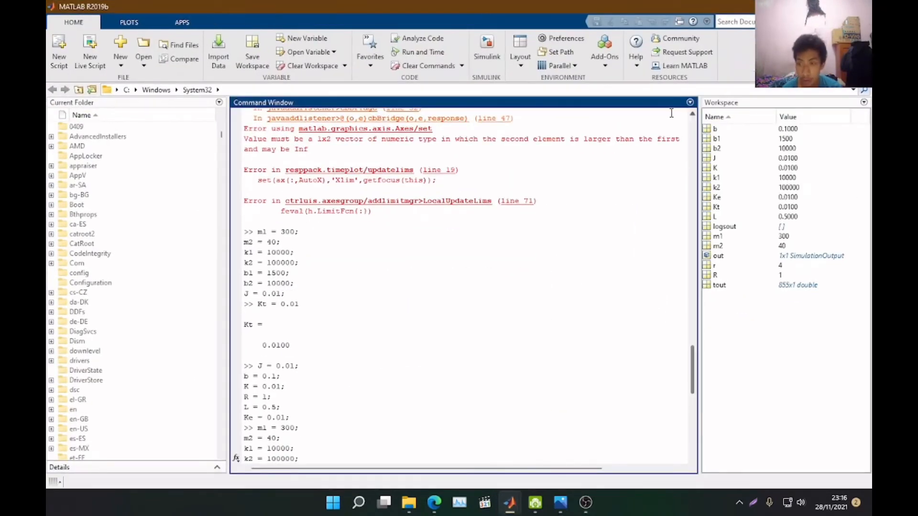
{"action": "scroll", "coordinate": [311, 296], "scroll_direction": "down", "scroll_amount": 8}
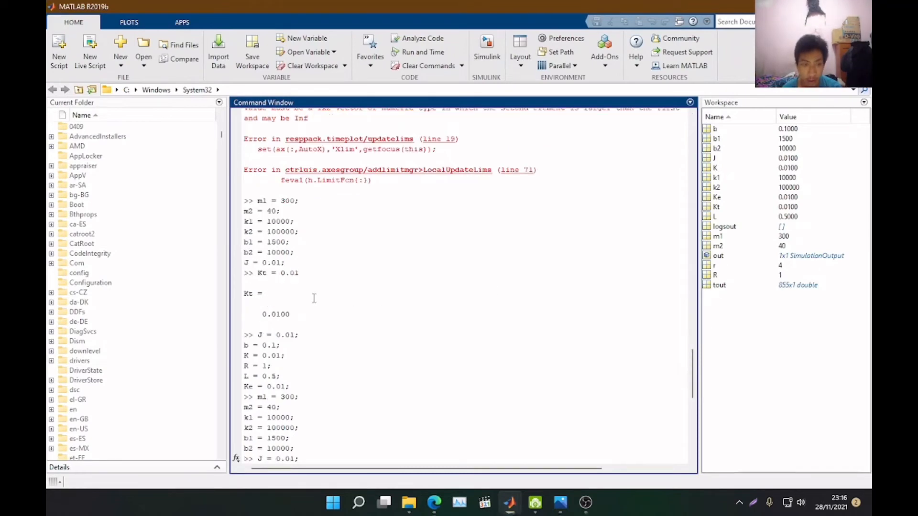
{"action": "scroll", "coordinate": [288, 248], "scroll_direction": "up", "scroll_amount": 2}
{"action": "scroll", "coordinate": [288, 247], "scroll_direction": "up", "scroll_amount": 4}
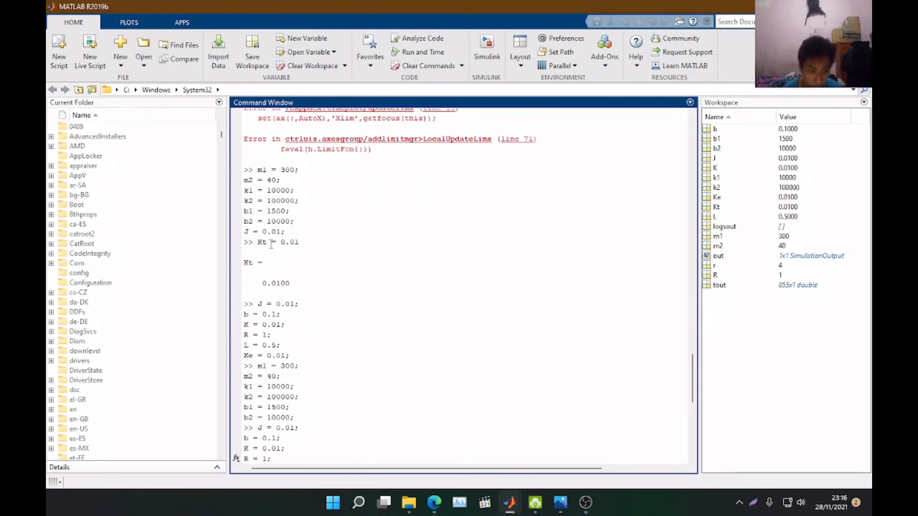
{"action": "scroll", "coordinate": [275, 242], "scroll_direction": "down", "scroll_amount": 1}
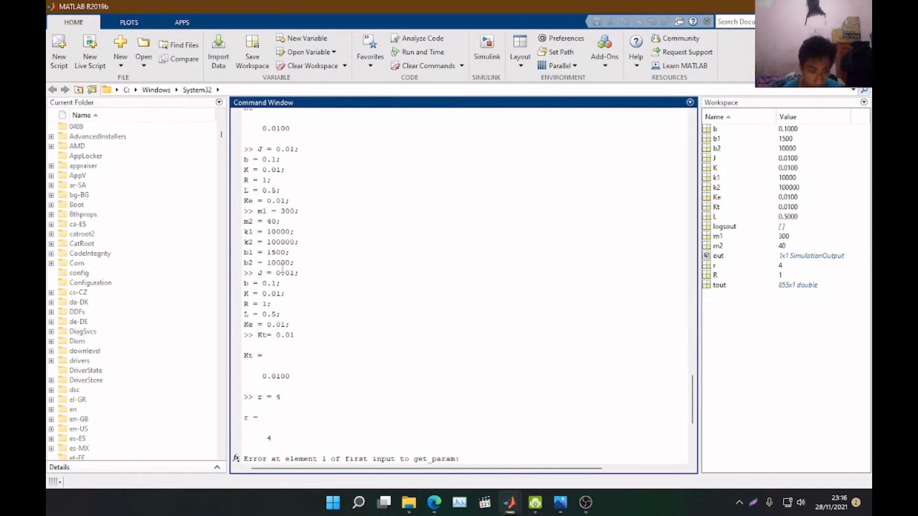
{"action": "scroll", "coordinate": [282, 269], "scroll_direction": "up", "scroll_amount": 1}
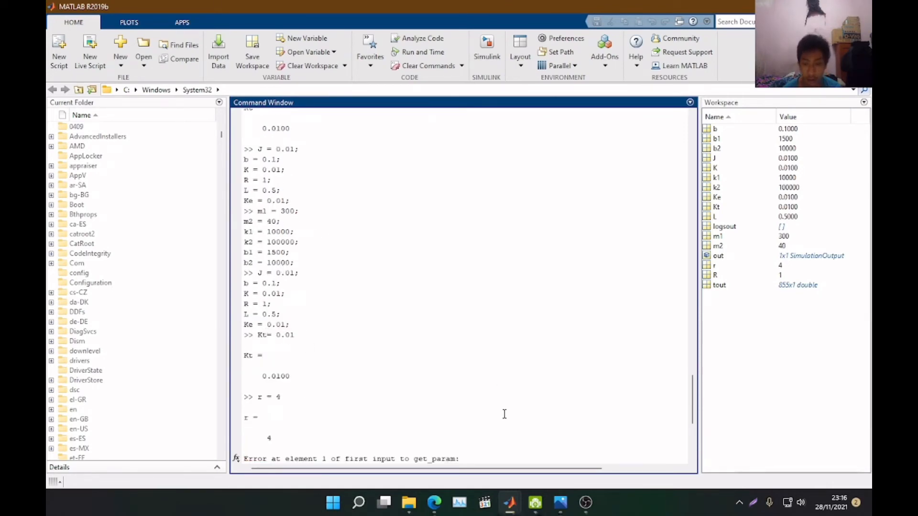
{"action": "mouse_move", "coordinate": [510, 502]}
{"action": "left_click", "coordinate": [541, 451]}
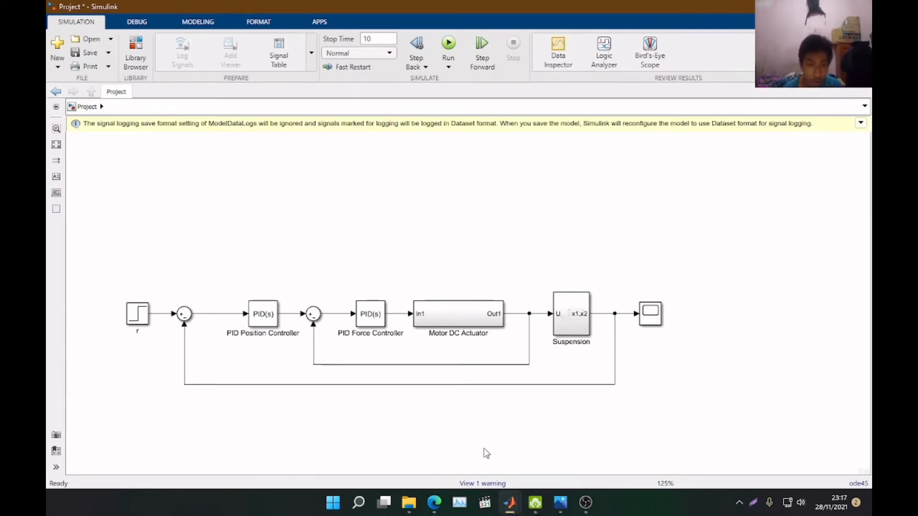
Step: Open the Suspension subsystem, review the parameters of road disturbance step W, and return to the top level of the model
{"action": "left_click", "coordinate": [364, 324]}
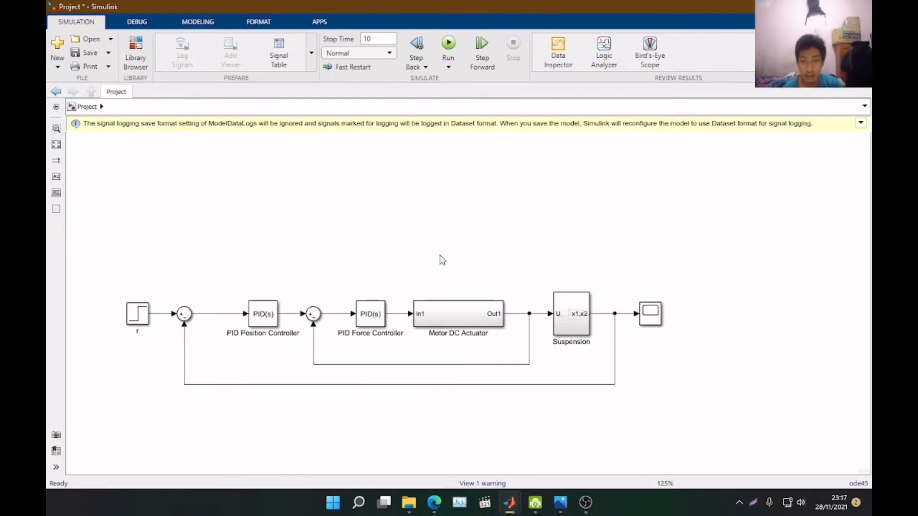
{"action": "double_click", "coordinate": [570, 318]}
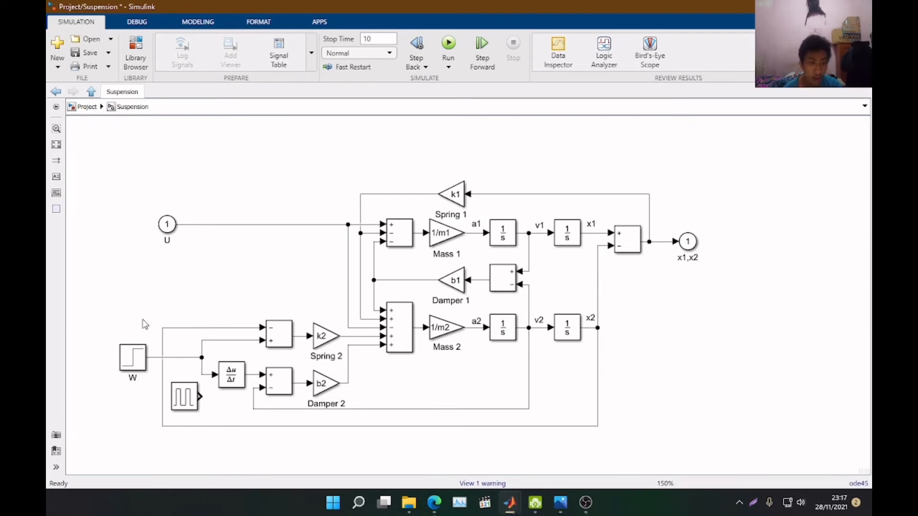
{"action": "left_click", "coordinate": [137, 355]}
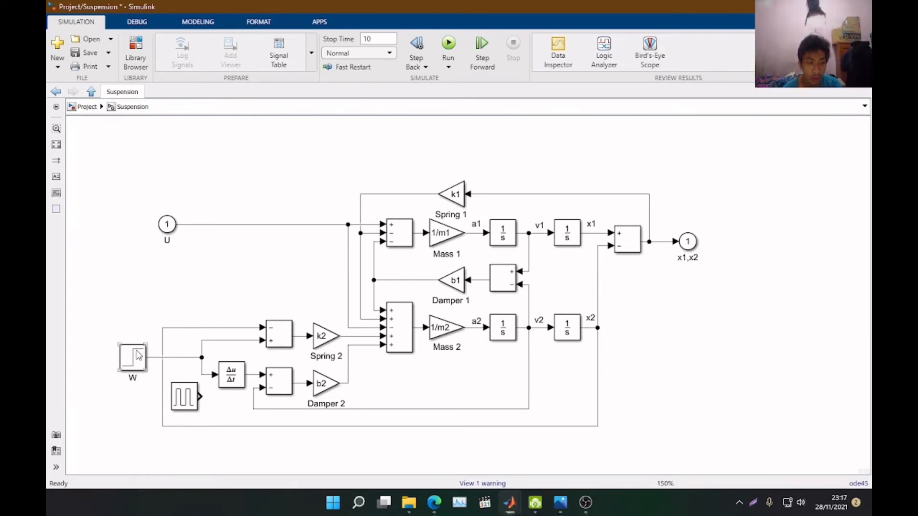
{"action": "double_click", "coordinate": [137, 355]}
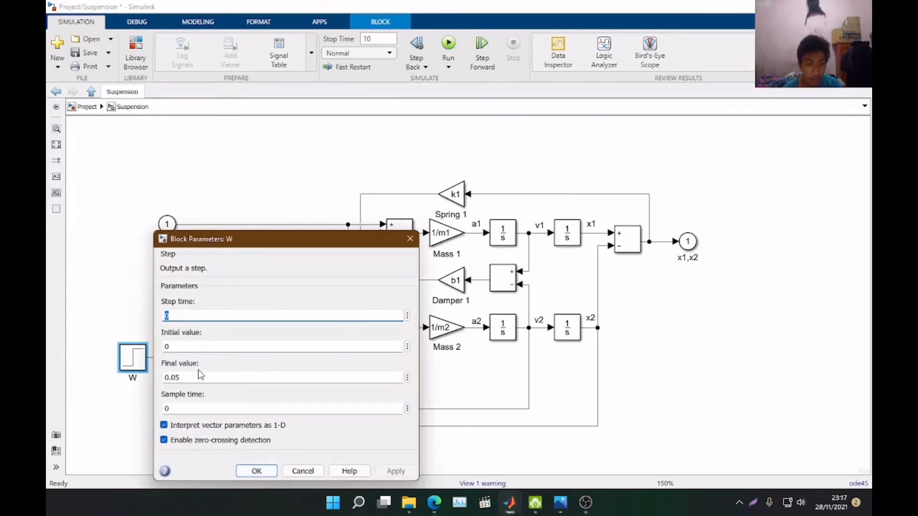
{"action": "left_click", "coordinate": [250, 471]}
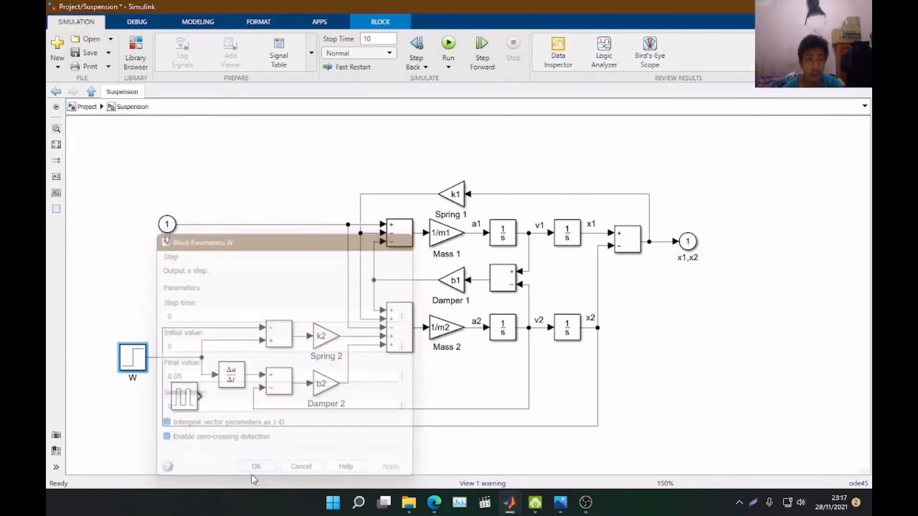
{"action": "left_click", "coordinate": [82, 106]}
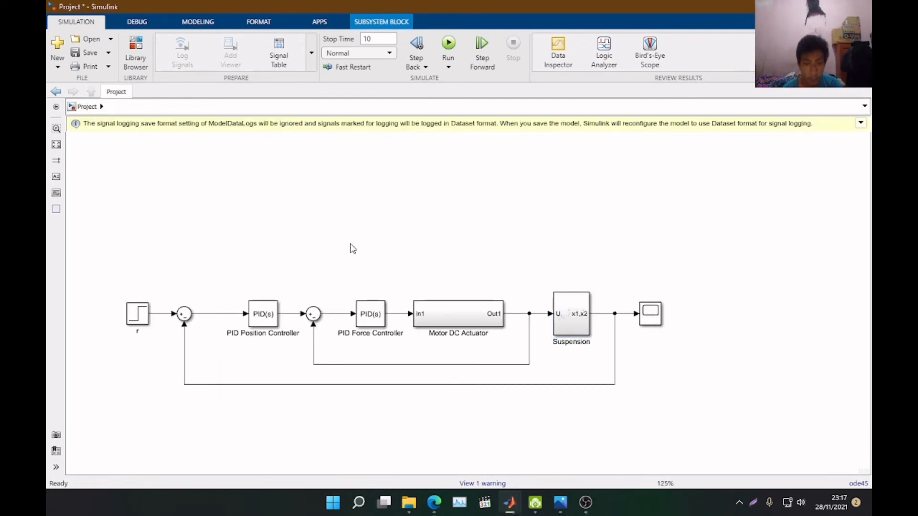
{"action": "left_click", "coordinate": [352, 248]}
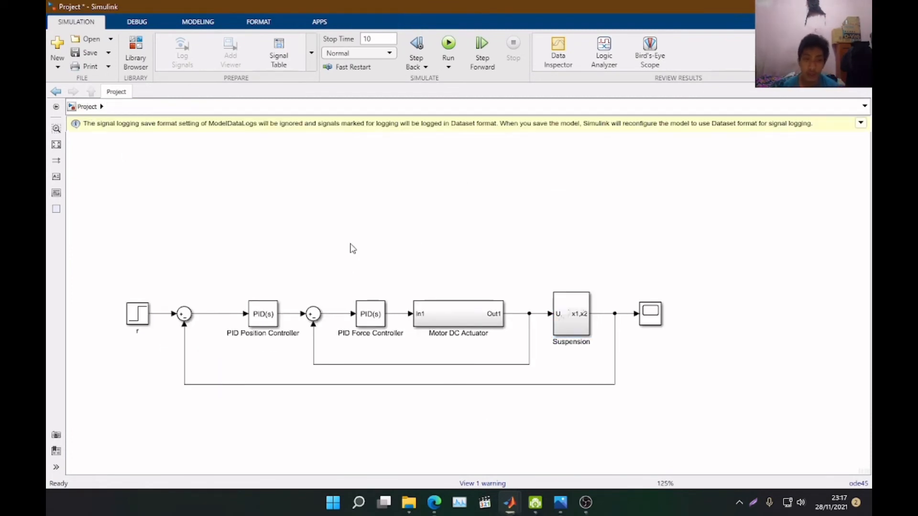
Step: Examine the PID Position Controller's gains and its reference tracking plot in the PID Tuner, and close both windows
{"action": "left_click", "coordinate": [262, 318]}
{"action": "double_click", "coordinate": [262, 318]}
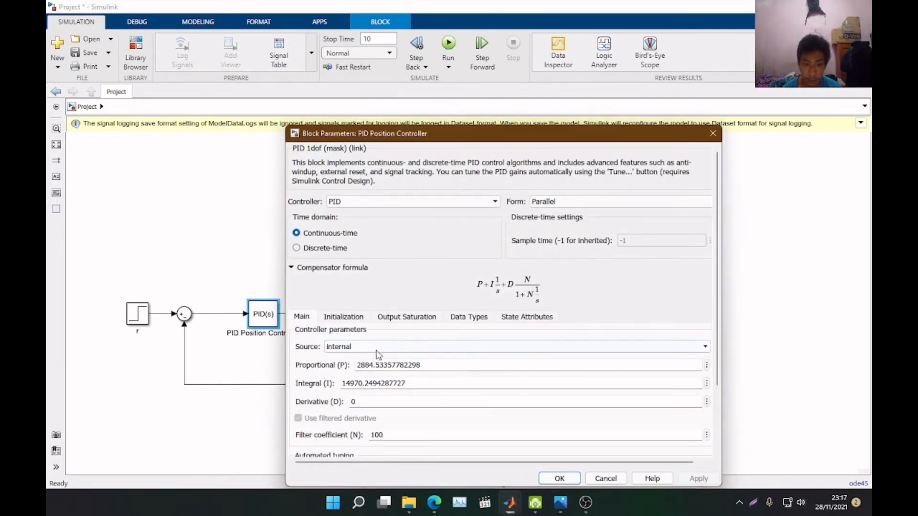
{"action": "scroll", "coordinate": [509, 363], "scroll_direction": "down", "scroll_amount": 3}
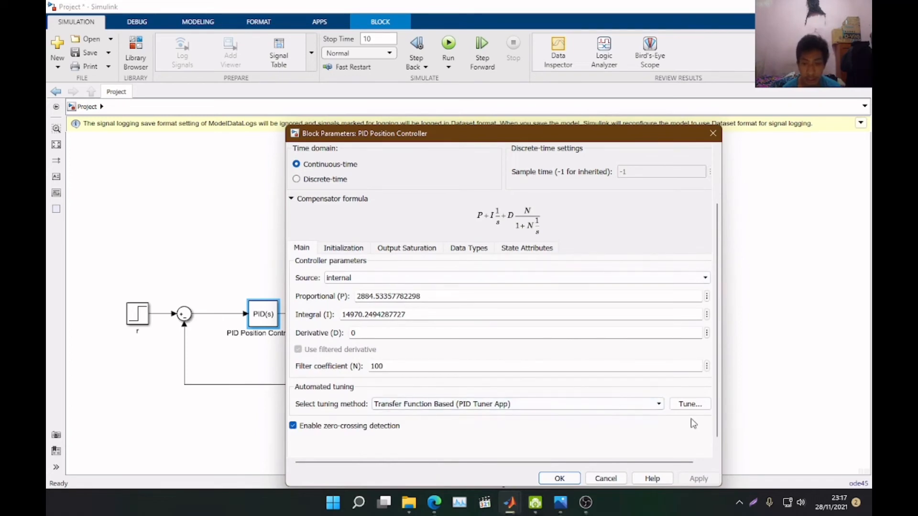
{"action": "left_click", "coordinate": [690, 404]}
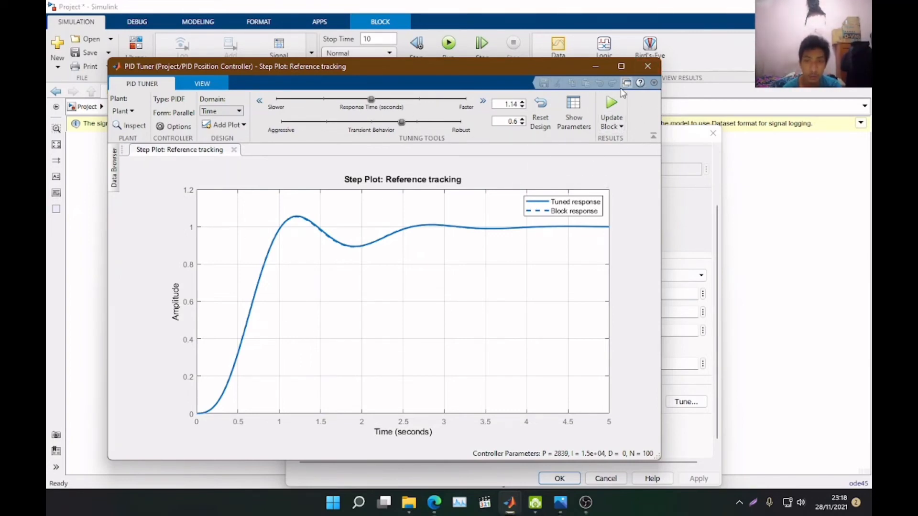
{"action": "left_click", "coordinate": [647, 69]}
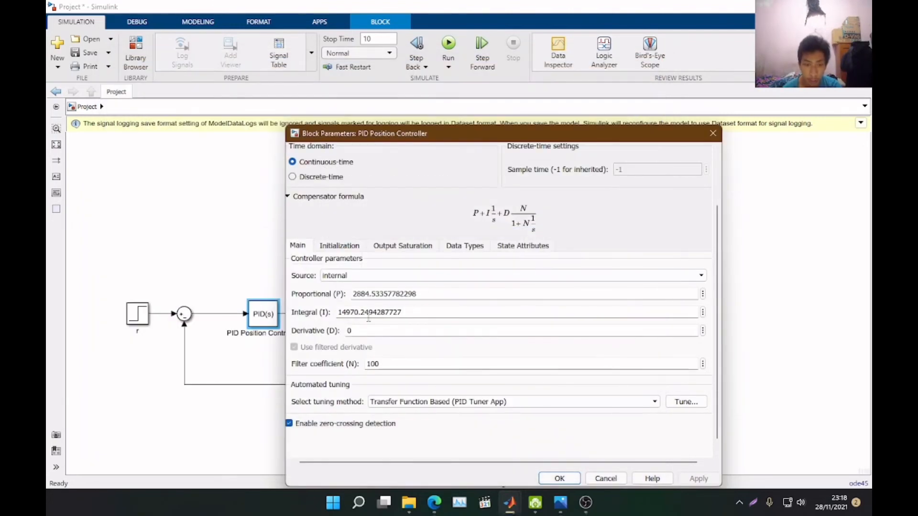
{"action": "left_click", "coordinate": [589, 476]}
{"action": "left_click", "coordinate": [776, 399]}
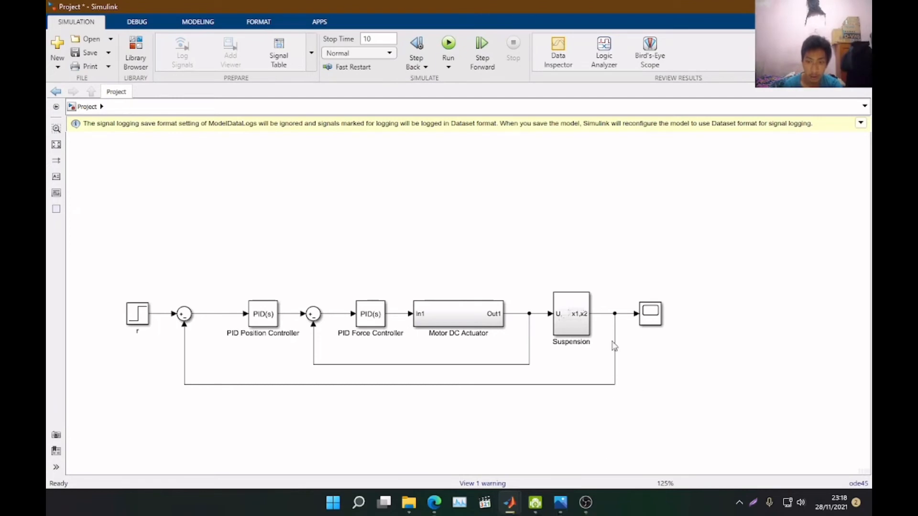
Step: Run the simulation with a stop time of 10 and show the suspension output in the Scope
{"action": "left_click", "coordinate": [448, 44]}
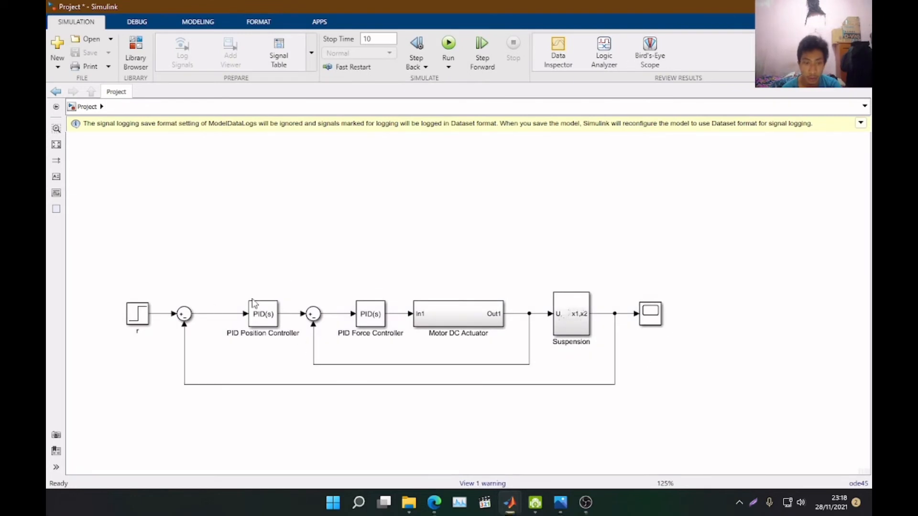
{"action": "double_click", "coordinate": [649, 319]}
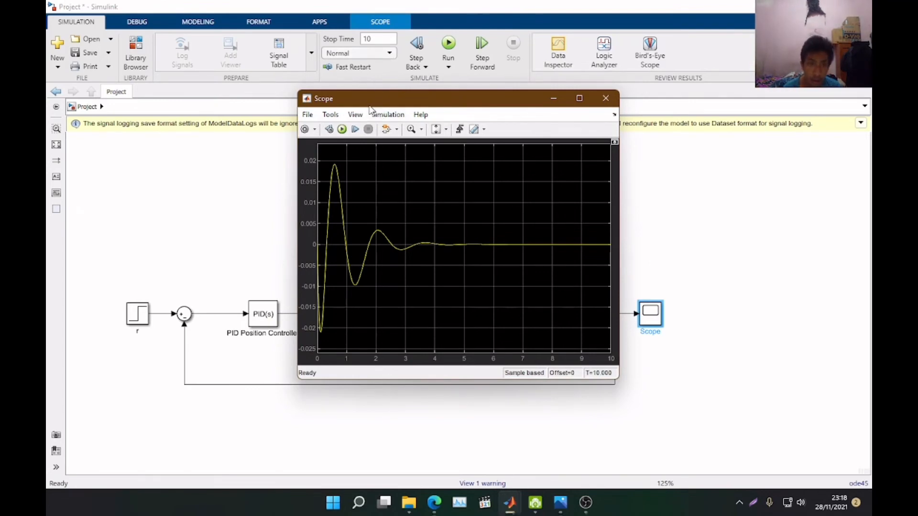
{"action": "left_click_drag", "start_coordinate": [372, 103], "coordinate": [343, 104]}
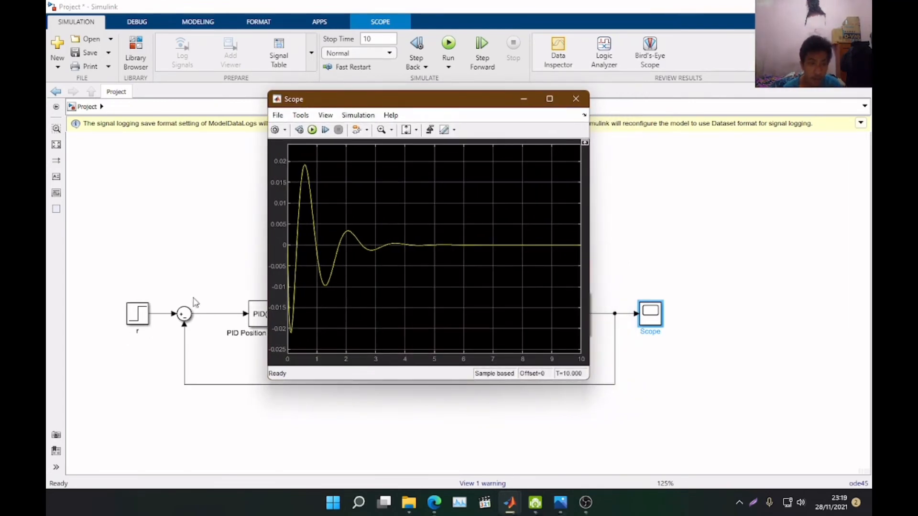
Step: Review the parameters of reference step r, close them, and bring the Scope plot back to the front
{"action": "double_click", "coordinate": [139, 319]}
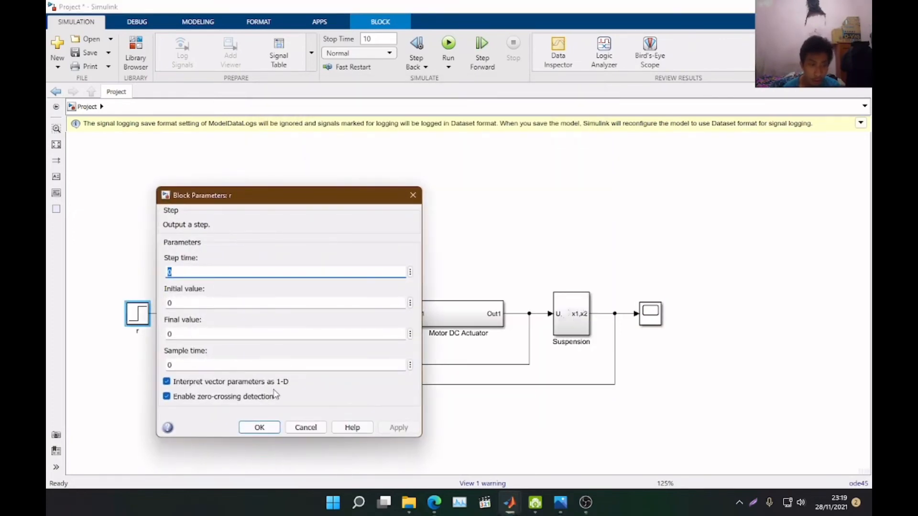
{"action": "left_click", "coordinate": [413, 192]}
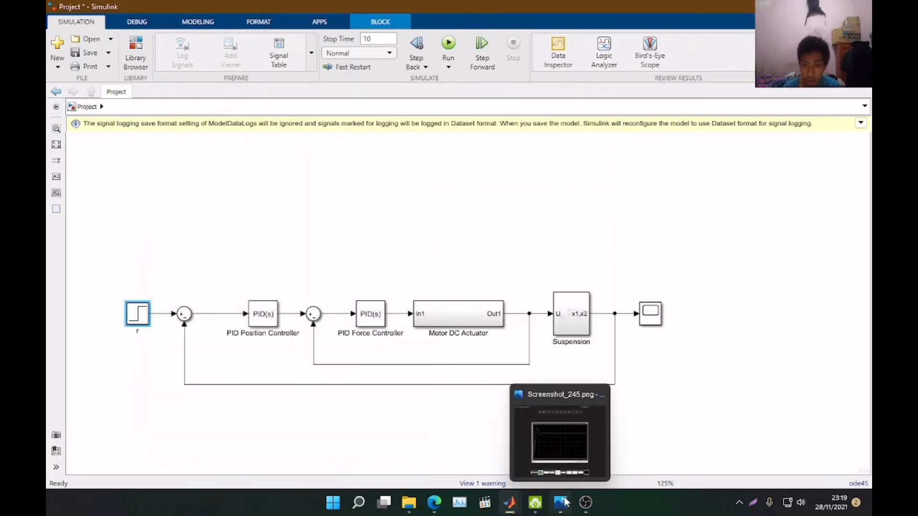
{"action": "mouse_move", "coordinate": [509, 509]}
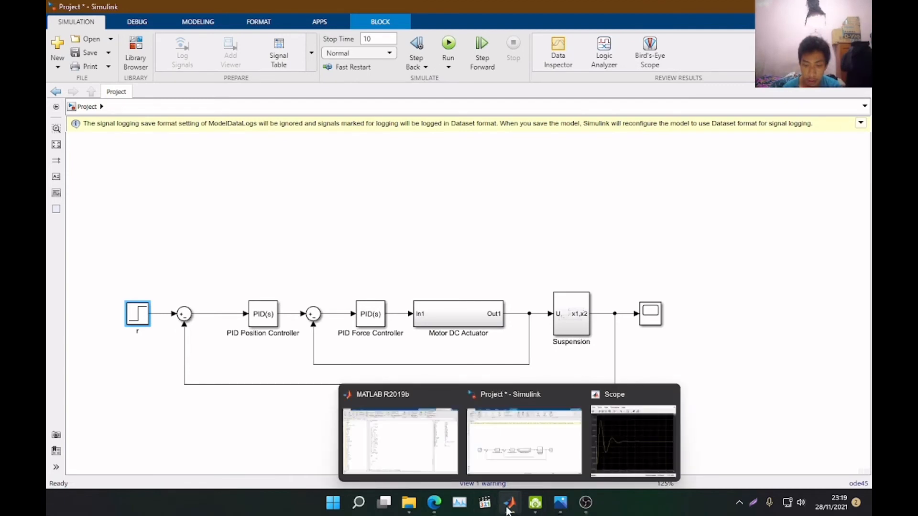
{"action": "left_click", "coordinate": [593, 463]}
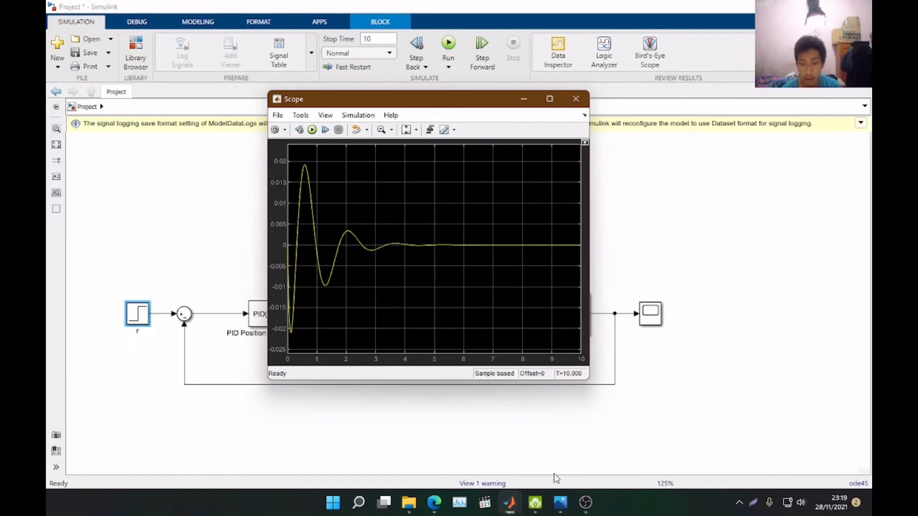
Step: Switch to Photos to view Screenshot_246.png, and place the Scope window beside it to compare the two responses
{"action": "left_click", "coordinate": [560, 502]}
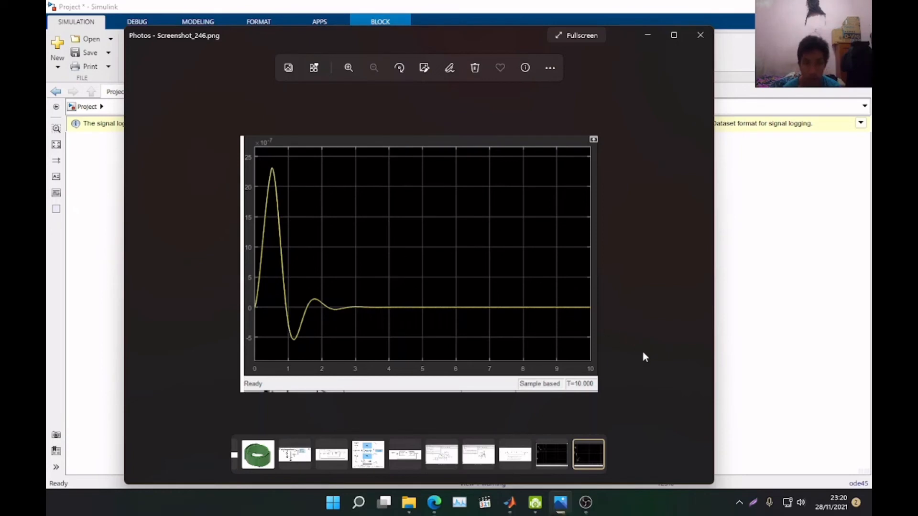
{"action": "mouse_move", "coordinate": [519, 503]}
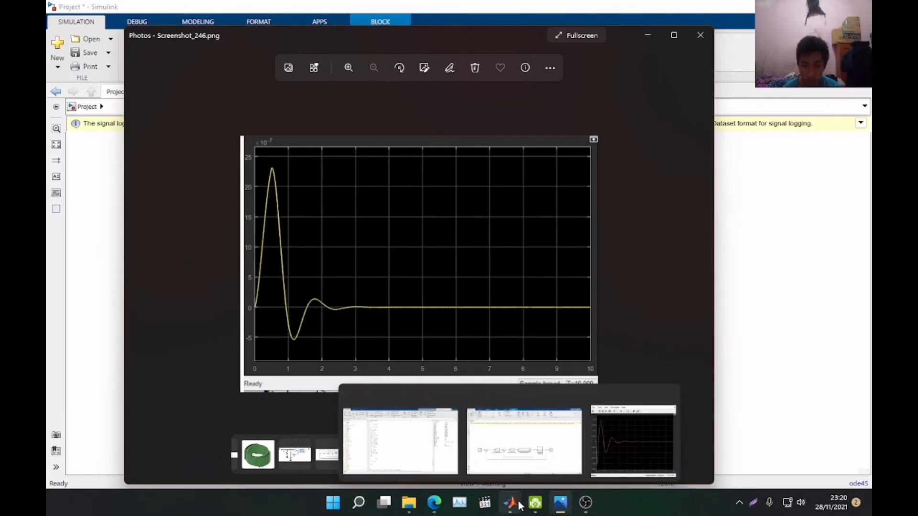
{"action": "left_click", "coordinate": [612, 440]}
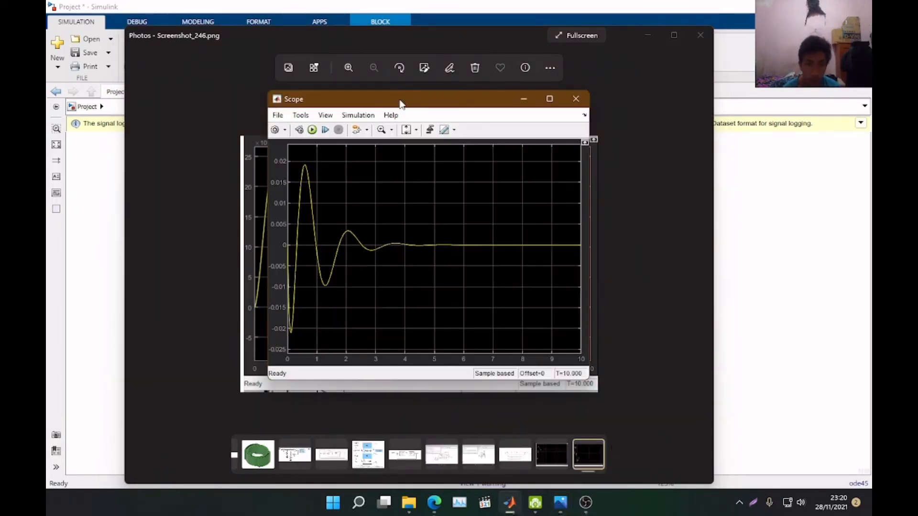
{"action": "left_click_drag", "start_coordinate": [401, 104], "coordinate": [608, 121]}
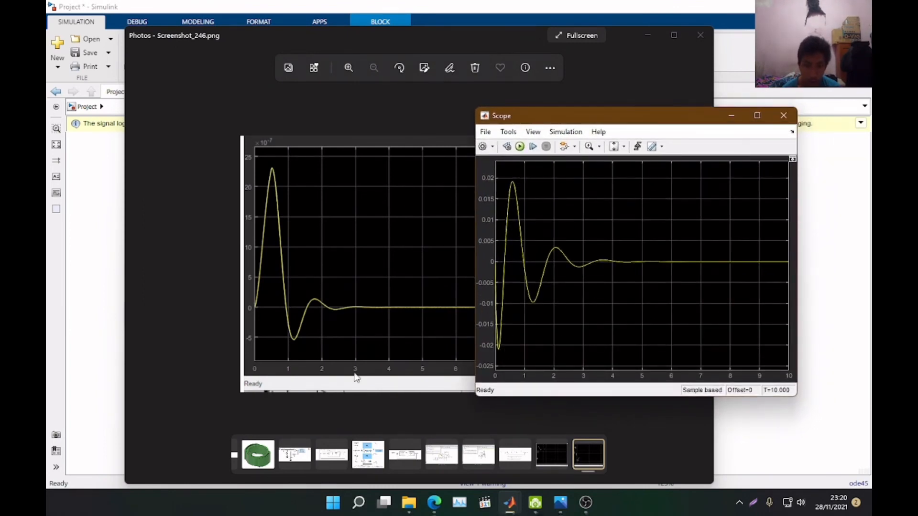
Step: Show Screenshot_245.png in Photos and compare its response with the Scope plot placed over it
{"action": "left_click", "coordinate": [356, 400]}
{"action": "key", "text": "Left"}
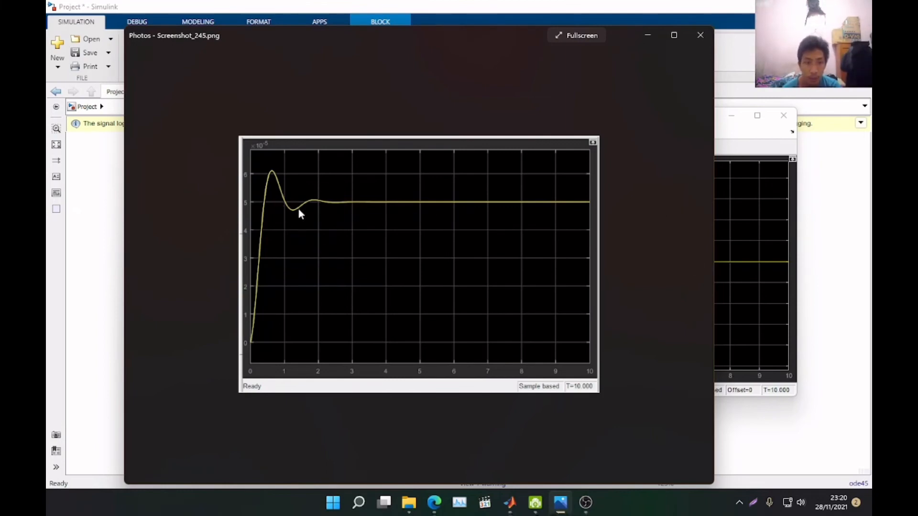
{"action": "left_click", "coordinate": [742, 235]}
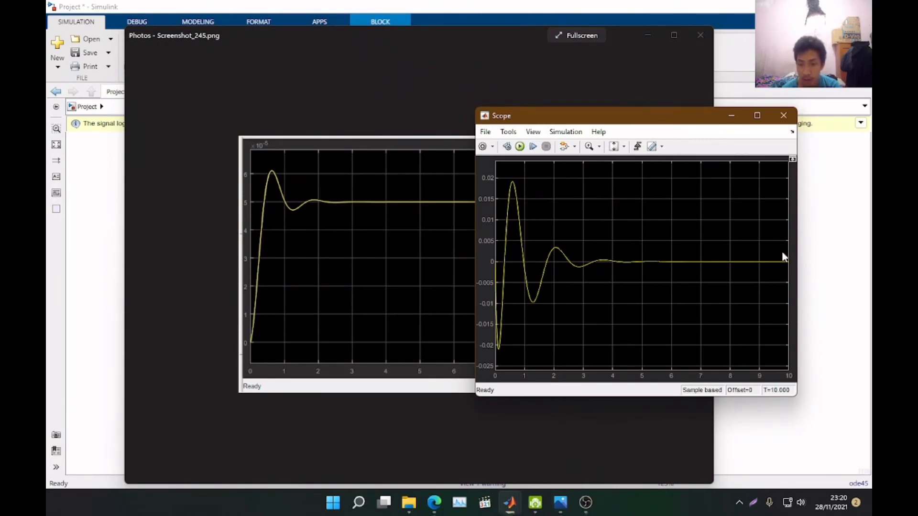
{"action": "left_click_drag", "start_coordinate": [610, 121], "coordinate": [503, 125]}
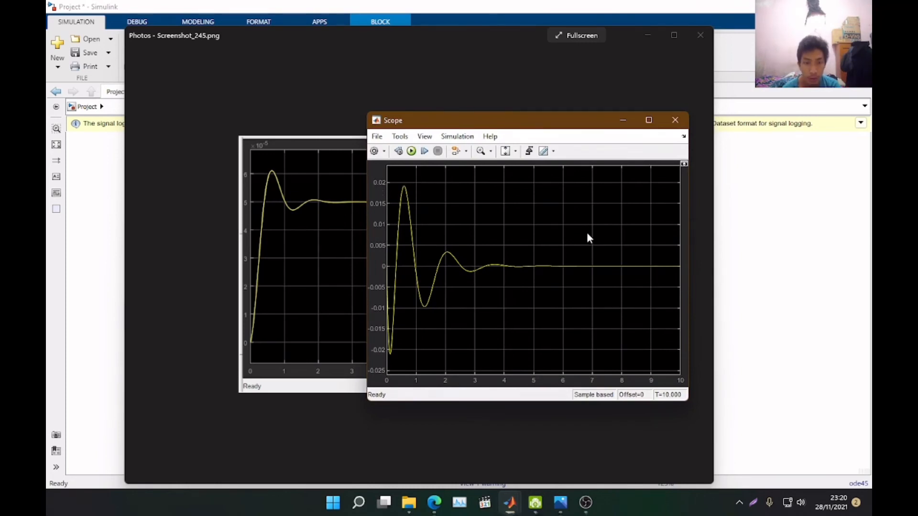
Step: Close the Scope and Photos windows, and view the Scope plot once more over the model before closing it
{"action": "left_click", "coordinate": [675, 120]}
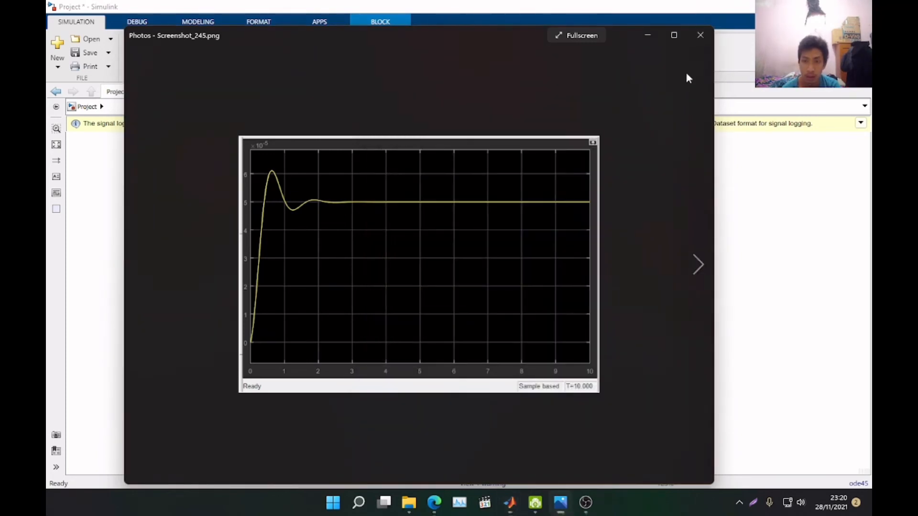
{"action": "left_click", "coordinate": [699, 38]}
{"action": "double_click", "coordinate": [650, 314]}
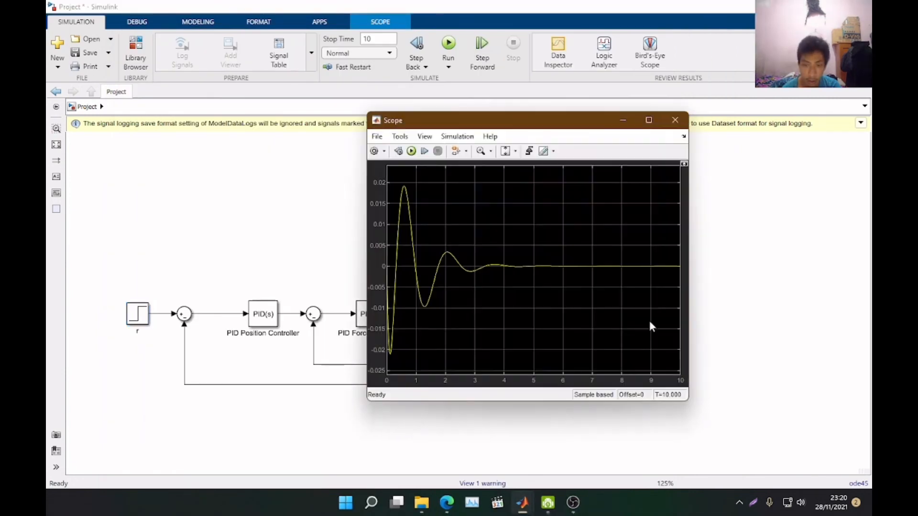
{"action": "left_click", "coordinate": [675, 120]}
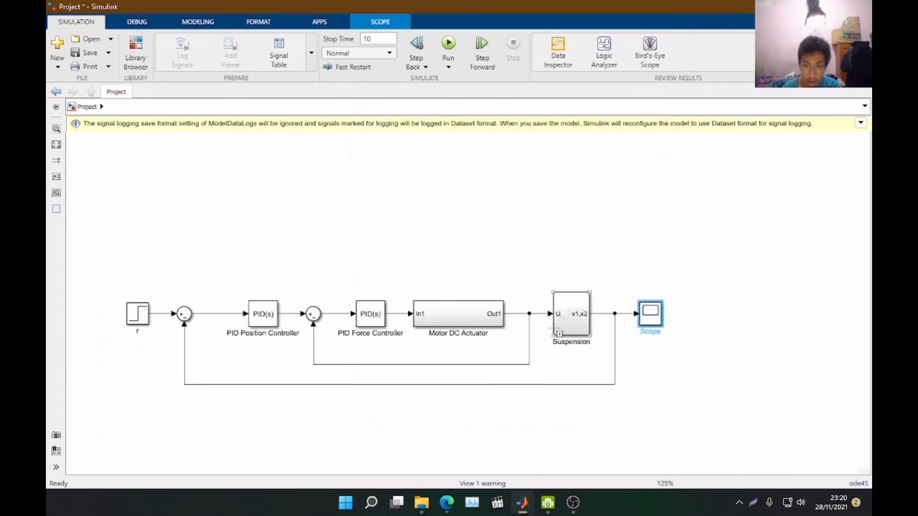
Step: In the Suspension subsystem, reconnect the road disturbance line from step block W to the Pulse Generator and open the generator's parameters
{"action": "double_click", "coordinate": [578, 321]}
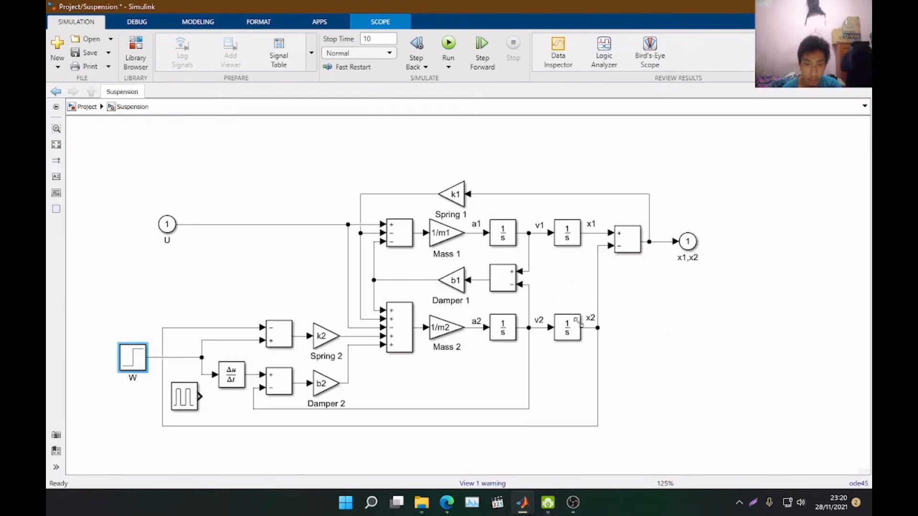
{"action": "left_click", "coordinate": [176, 358]}
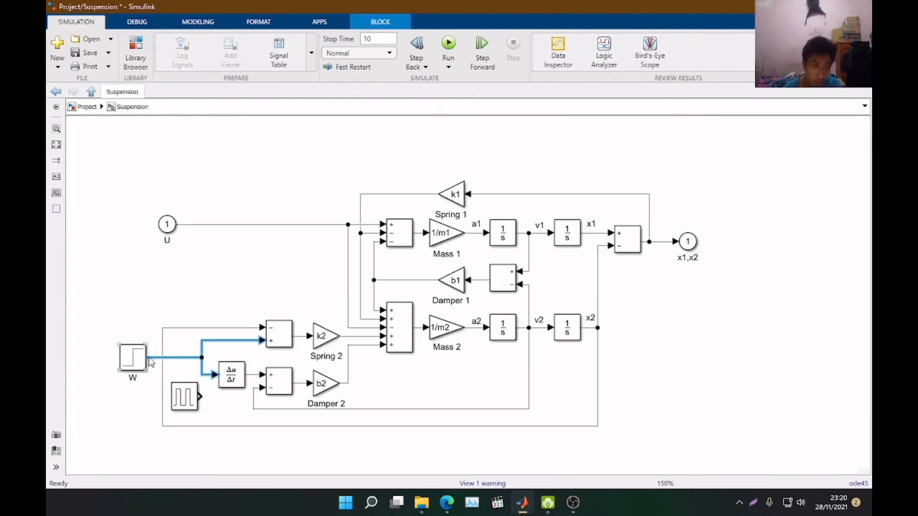
{"action": "left_click_drag", "start_coordinate": [151, 362], "coordinate": [202, 400]}
{"action": "left_click", "coordinate": [185, 405]}
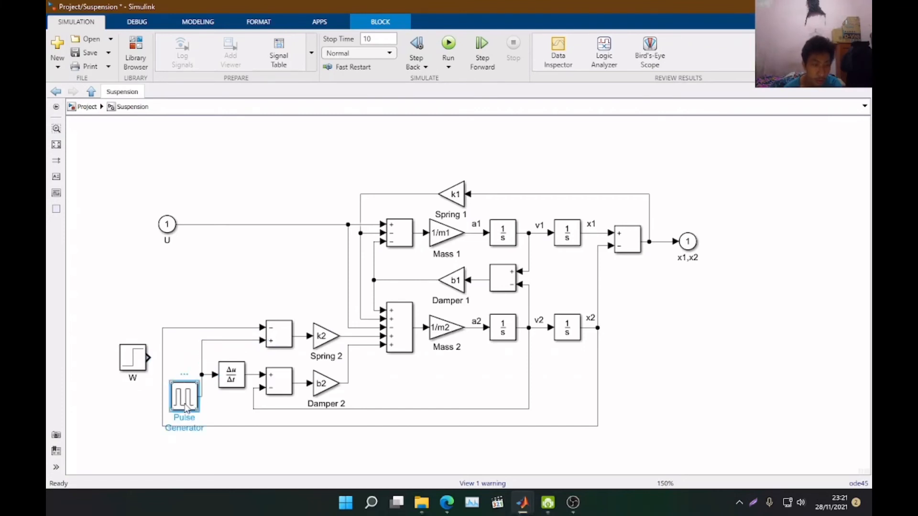
{"action": "double_click", "coordinate": [185, 404]}
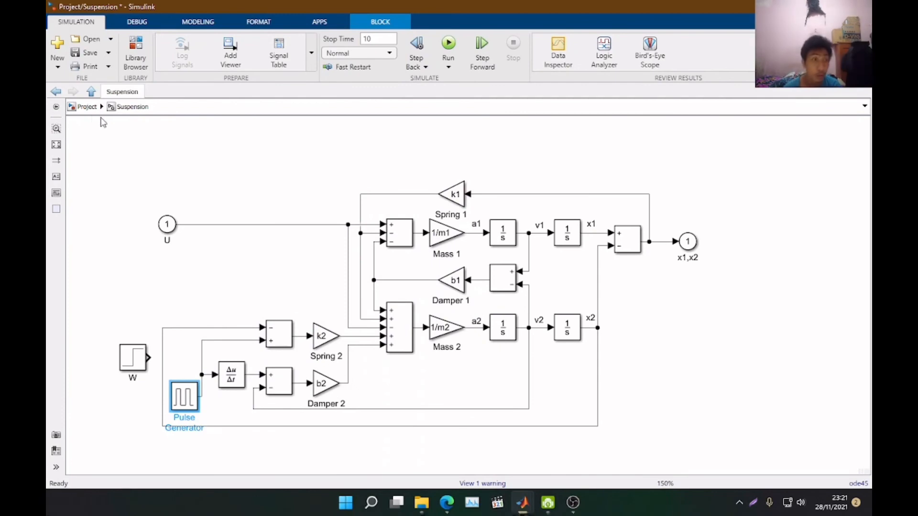
Step: Return to the top-level Project model and open the PID Position Controller in the PID Tuner
{"action": "left_click", "coordinate": [87, 106]}
{"action": "left_click", "coordinate": [267, 320]}
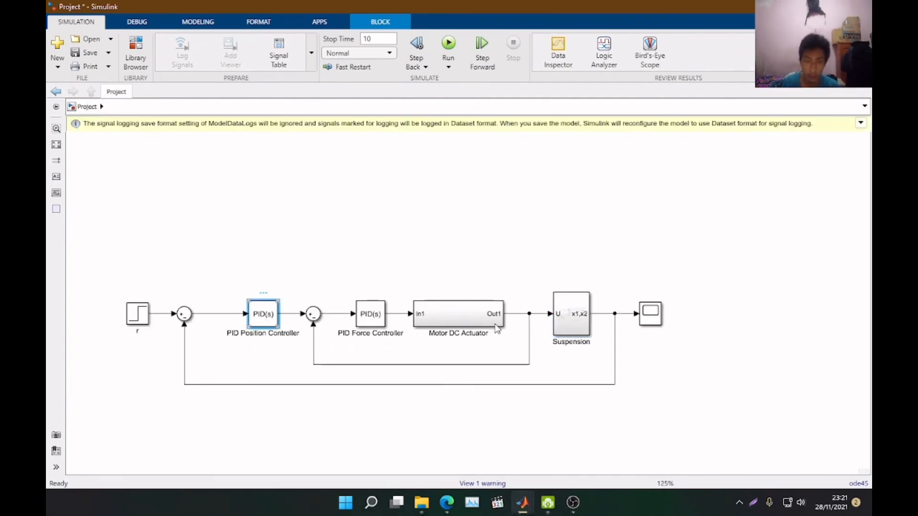
{"action": "scroll", "coordinate": [547, 329], "scroll_direction": "down", "scroll_amount": 3}
{"action": "scroll", "coordinate": [550, 334], "scroll_direction": "down", "scroll_amount": 1}
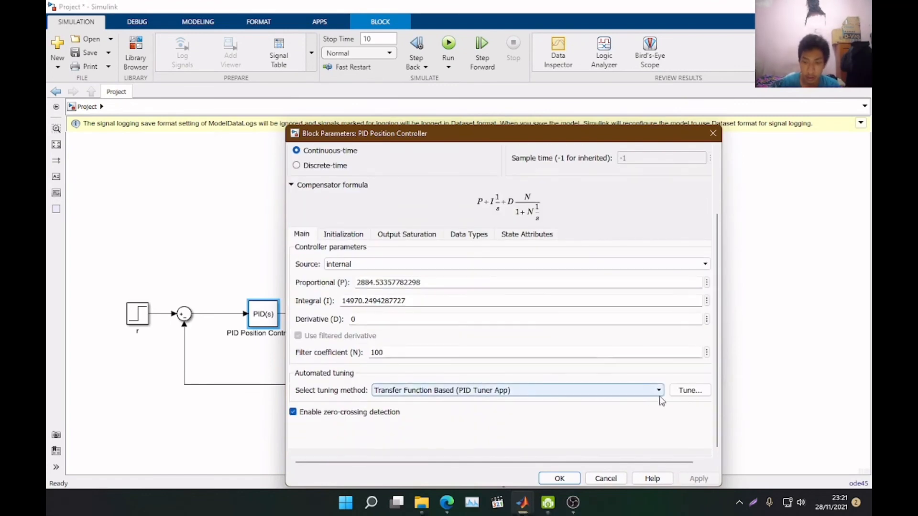
{"action": "left_click", "coordinate": [684, 390]}
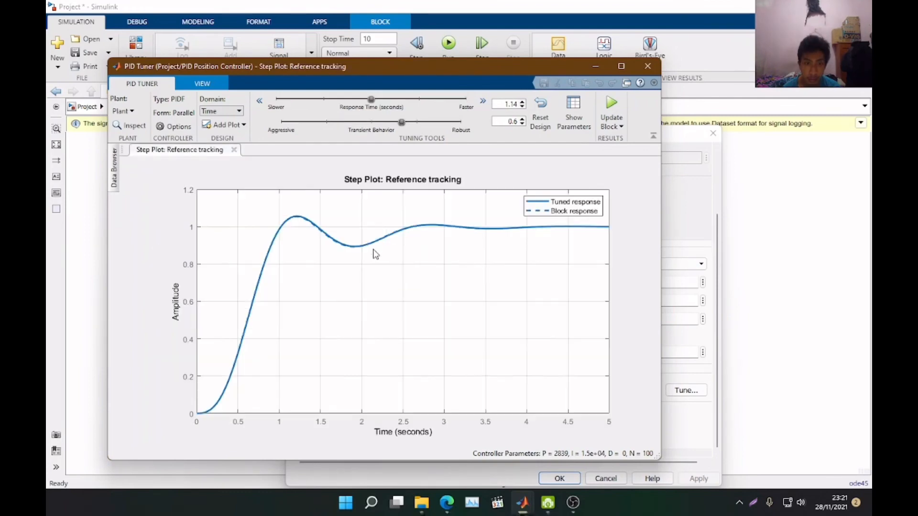
Step: Tune the position controller to a response time of 0.4141 seconds and a transient behavior of 0.423
{"action": "left_click_drag", "start_coordinate": [372, 99], "coordinate": [394, 100]}
{"action": "left_click", "coordinate": [417, 102]}
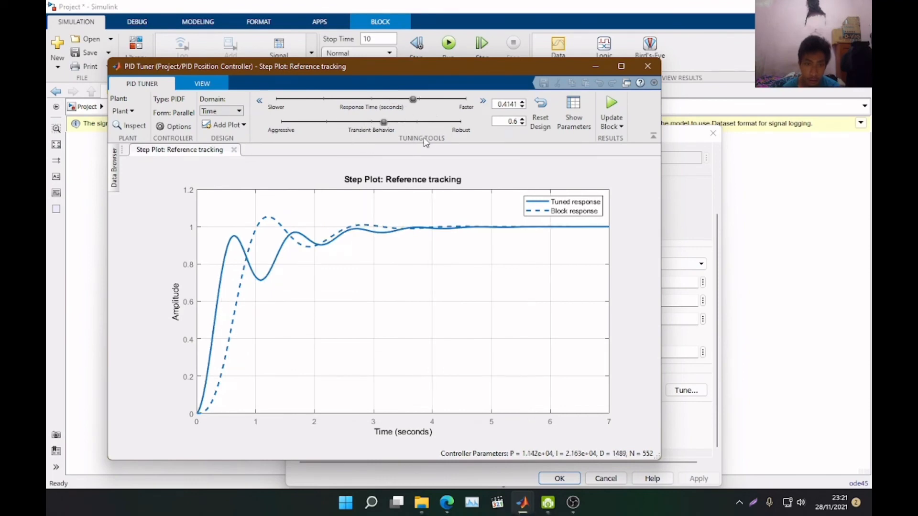
{"action": "left_click", "coordinate": [373, 125]}
{"action": "left_click", "coordinate": [373, 128]}
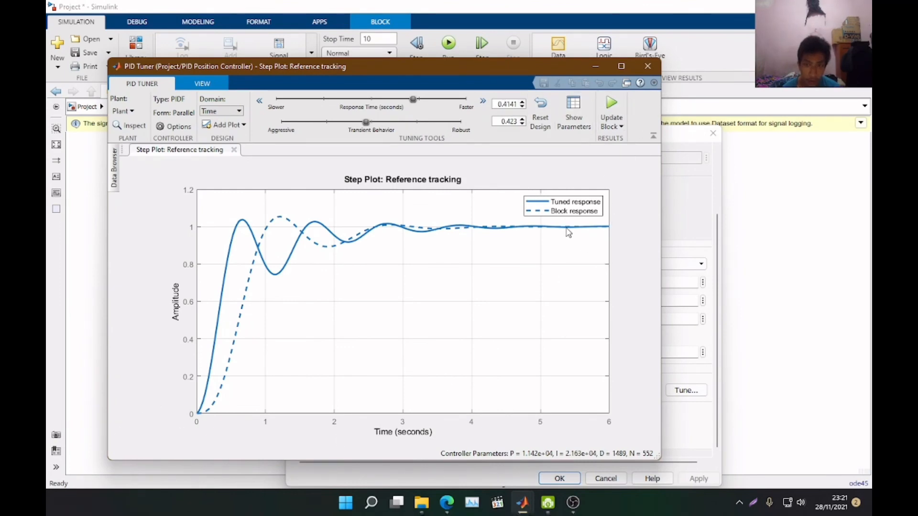
Step: Apply the tuned gains to the PID Position Controller, close the PID Tuner, and accept the block parameters
{"action": "left_click", "coordinate": [602, 125]}
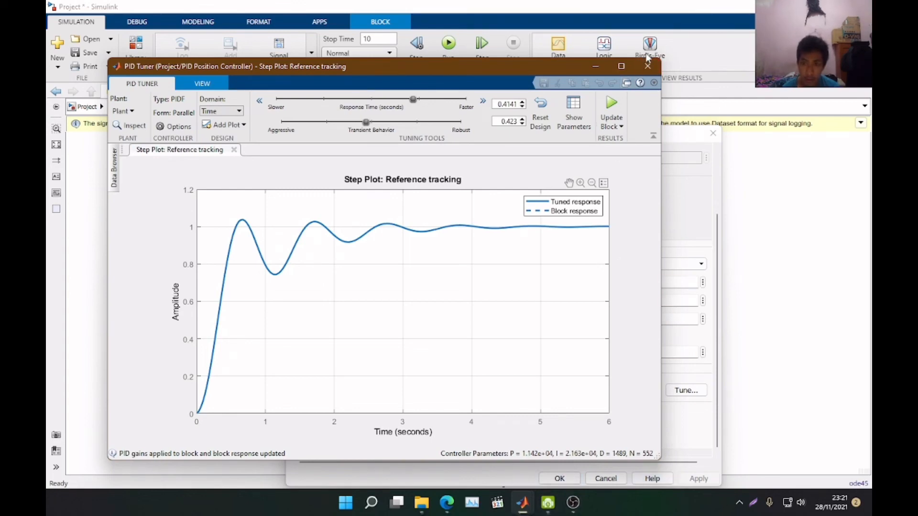
{"action": "left_click", "coordinate": [647, 67]}
{"action": "left_click", "coordinate": [556, 482]}
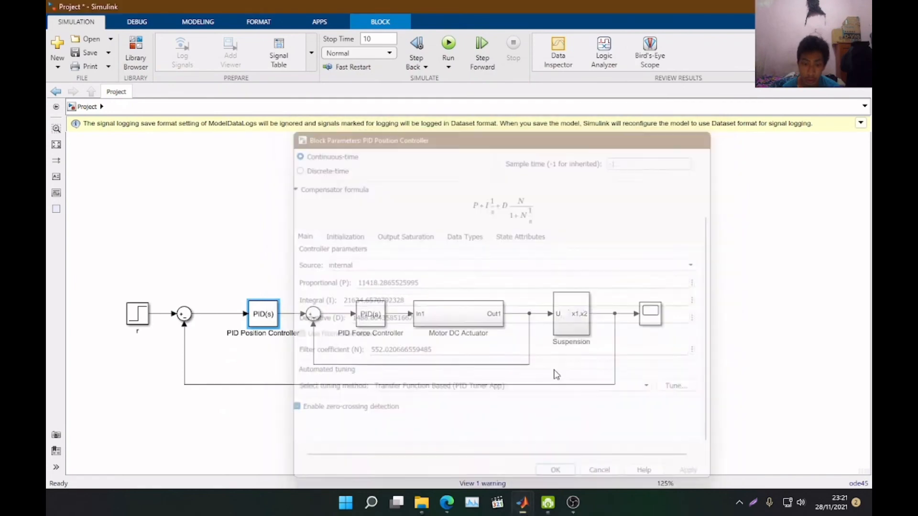
Step: Run the simulation with the stop time of 10 and open the Scope plot
{"action": "left_click", "coordinate": [448, 44]}
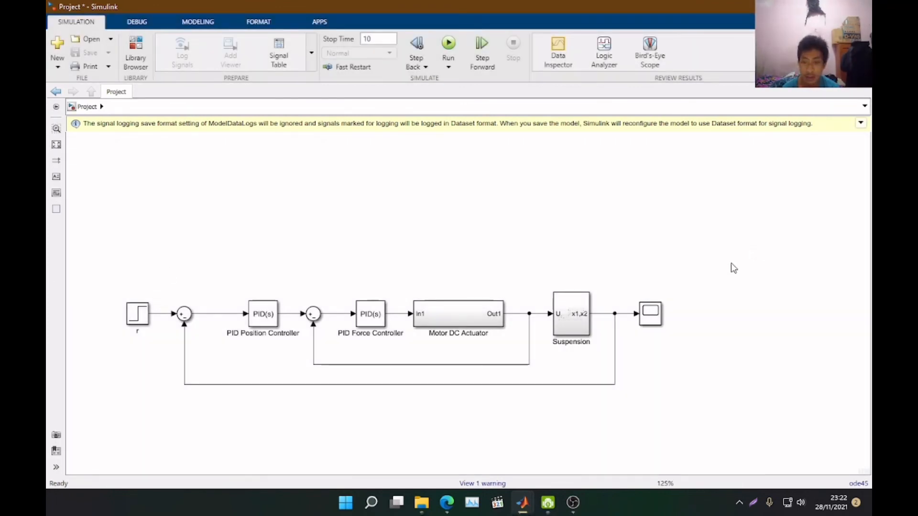
{"action": "left_click", "coordinate": [652, 316]}
{"action": "double_click", "coordinate": [653, 315]}
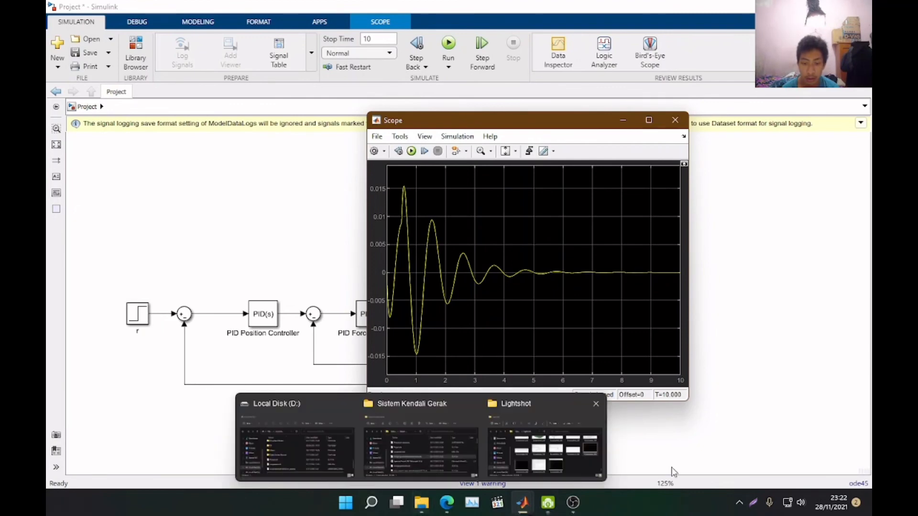
Step: Switch to Photos to compare Screenshot_246.png with the Scope plot, close the Scope, and return to the Simulink model
{"action": "left_click", "coordinate": [544, 447]}
{"action": "double_click", "coordinate": [343, 300]}
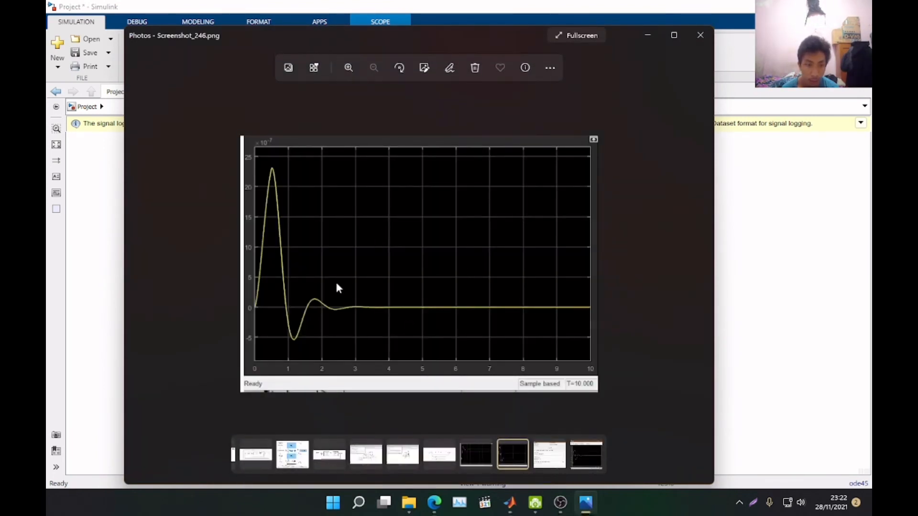
{"action": "key", "text": "Left"}
{"action": "key", "text": "Right"}
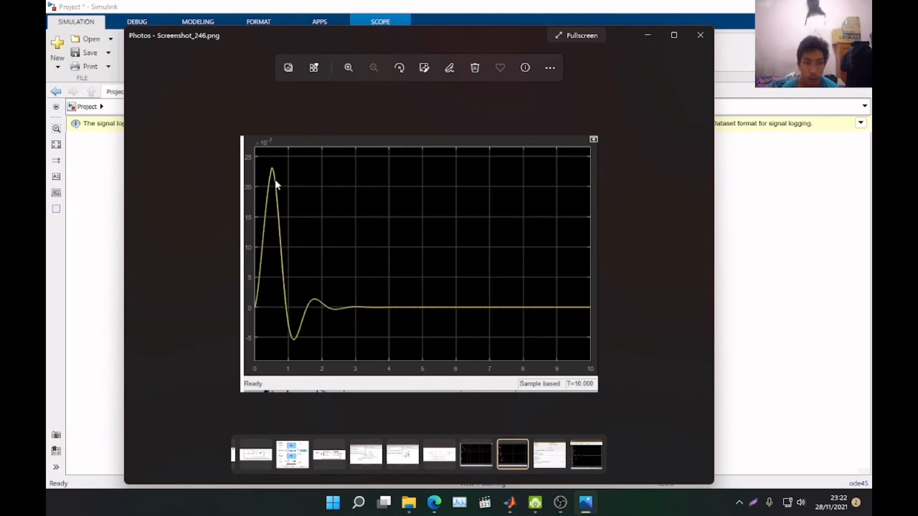
{"action": "mouse_move", "coordinate": [507, 501]}
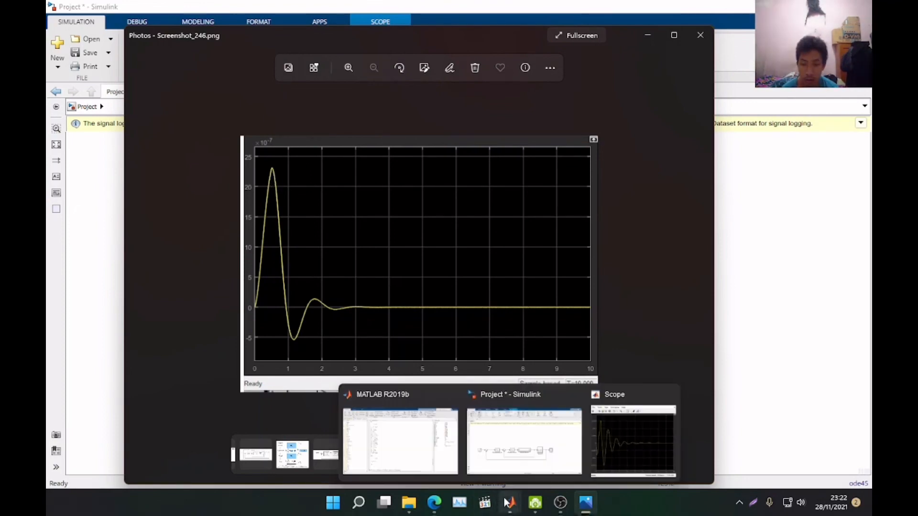
{"action": "left_click", "coordinate": [607, 452]}
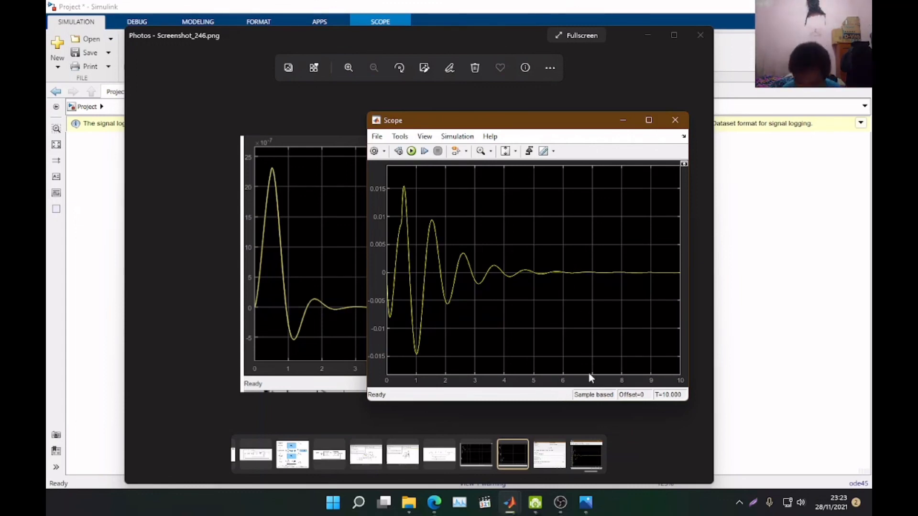
{"action": "left_click", "coordinate": [674, 123]}
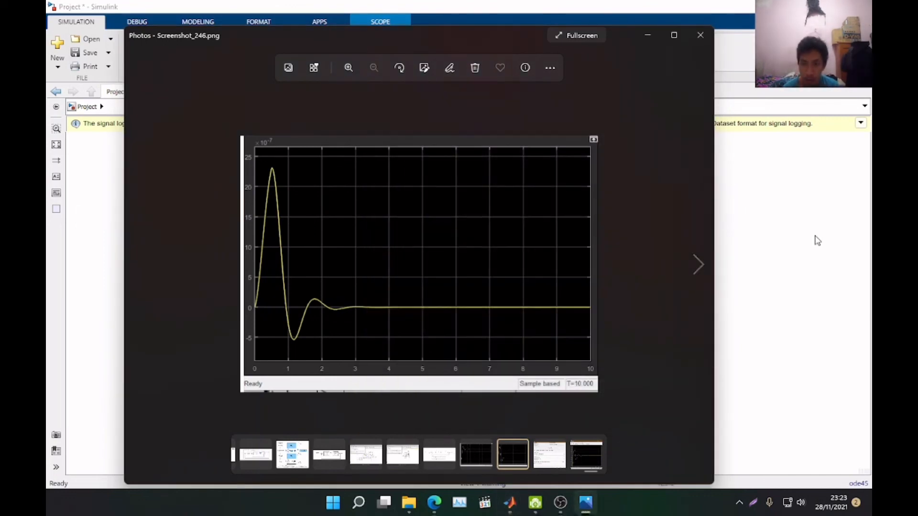
{"action": "left_click", "coordinate": [813, 239]}
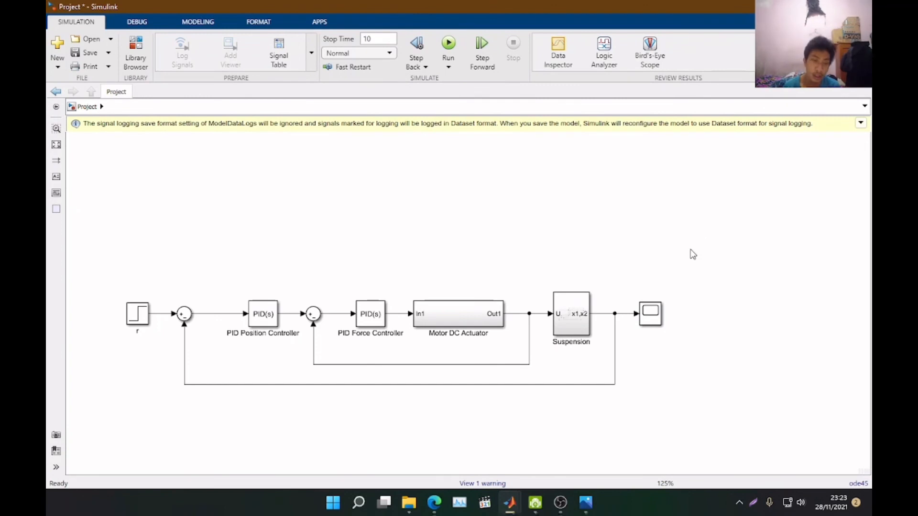